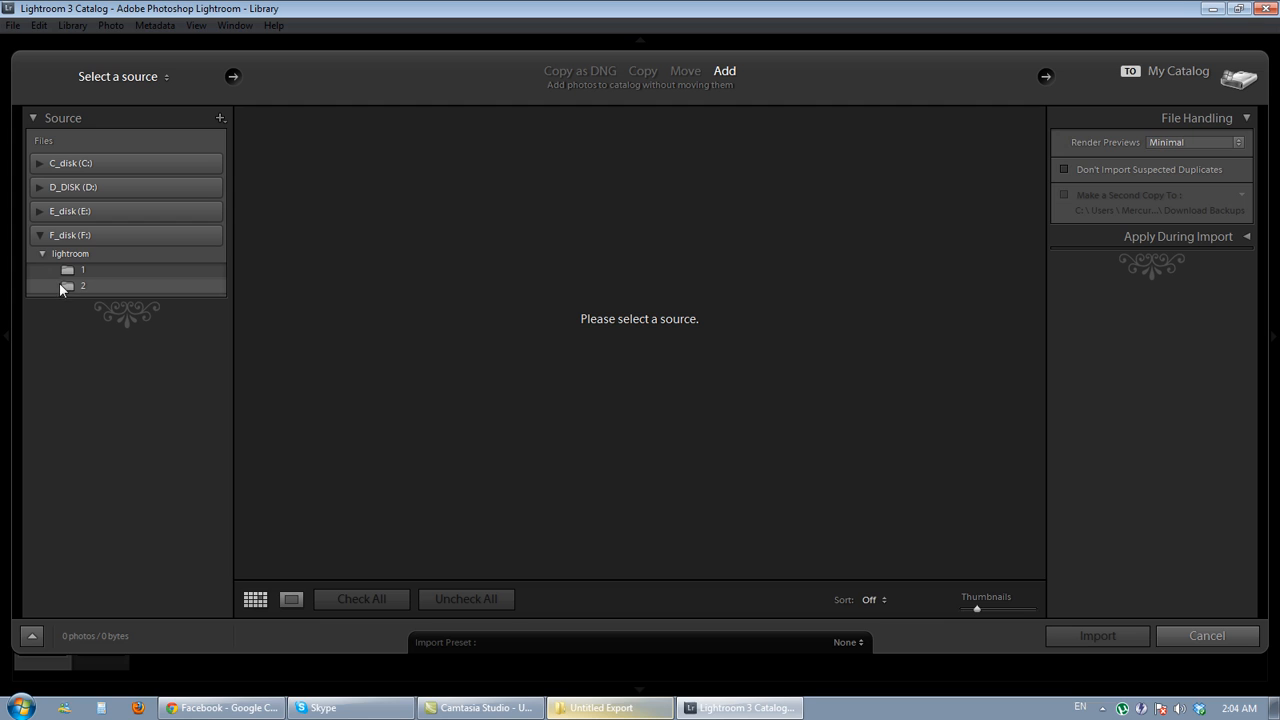
pyautogui.click(45, 236)
pyautogui.click(44, 236)
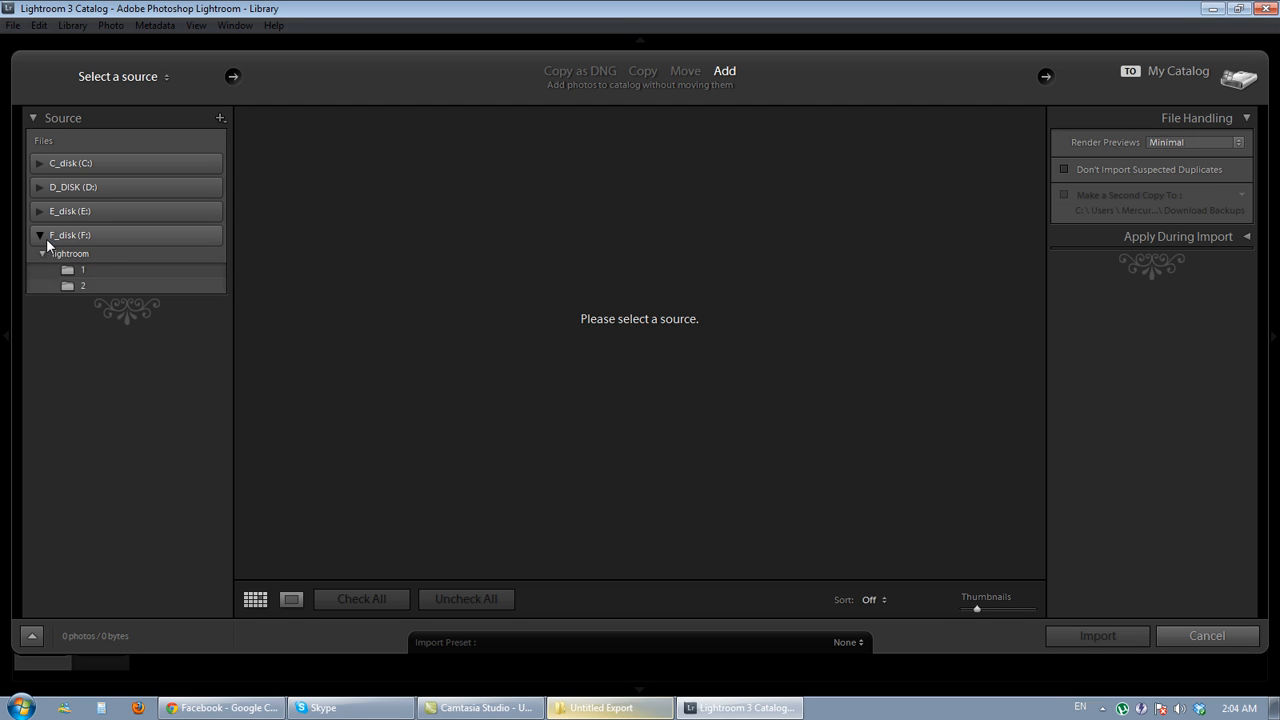
pyautogui.click(80, 288)
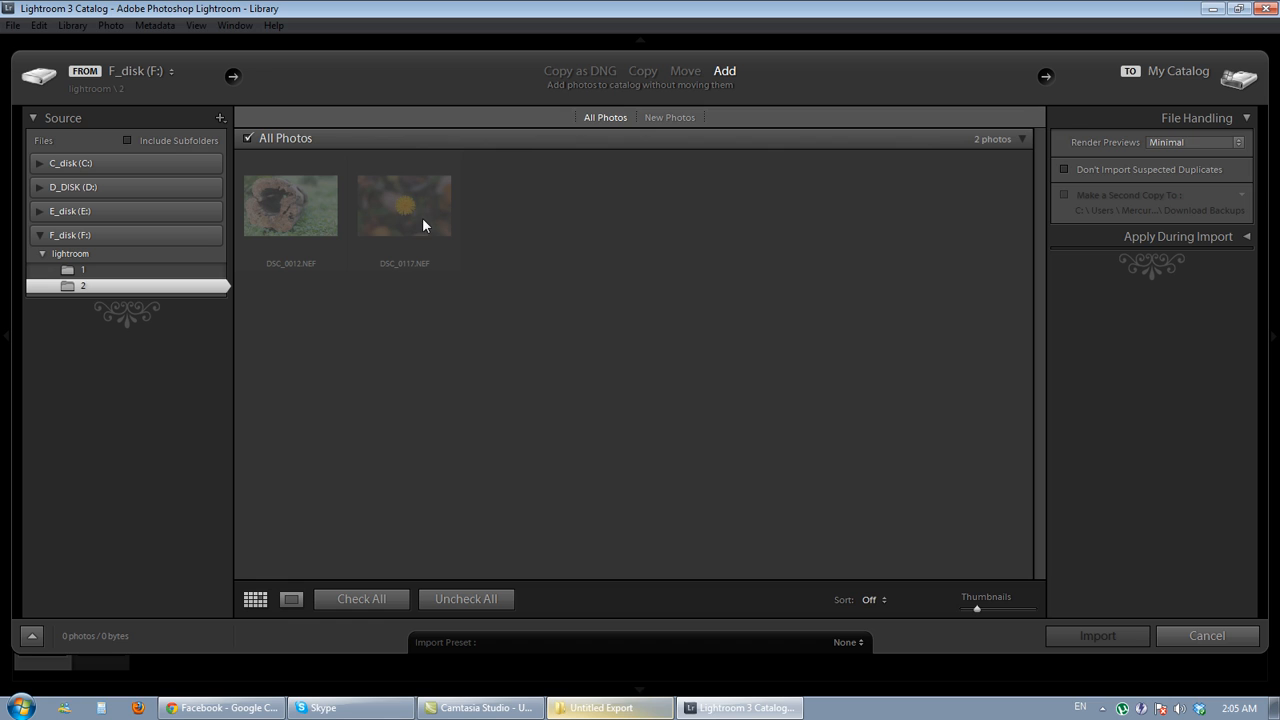
pyautogui.click(1201, 638)
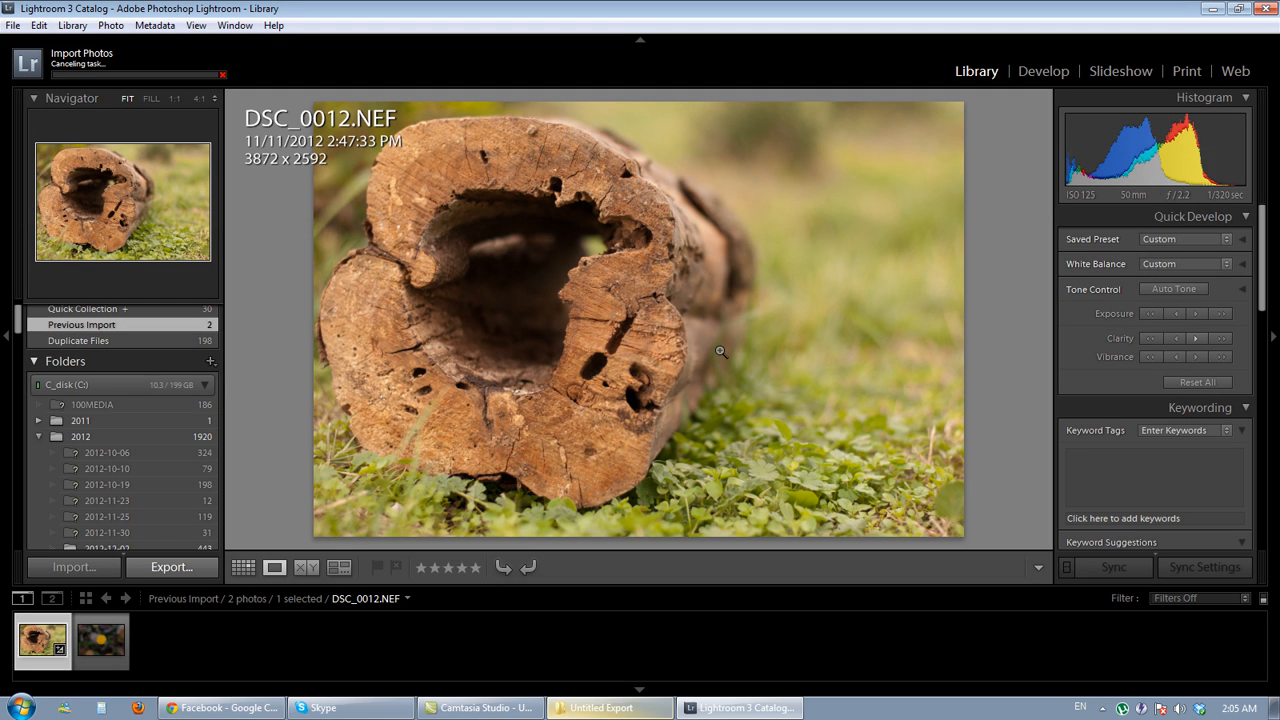
# Browse between the two imported photos and open the hollow log photo DSC_0012.NEF for developing
pyautogui.press('Right')
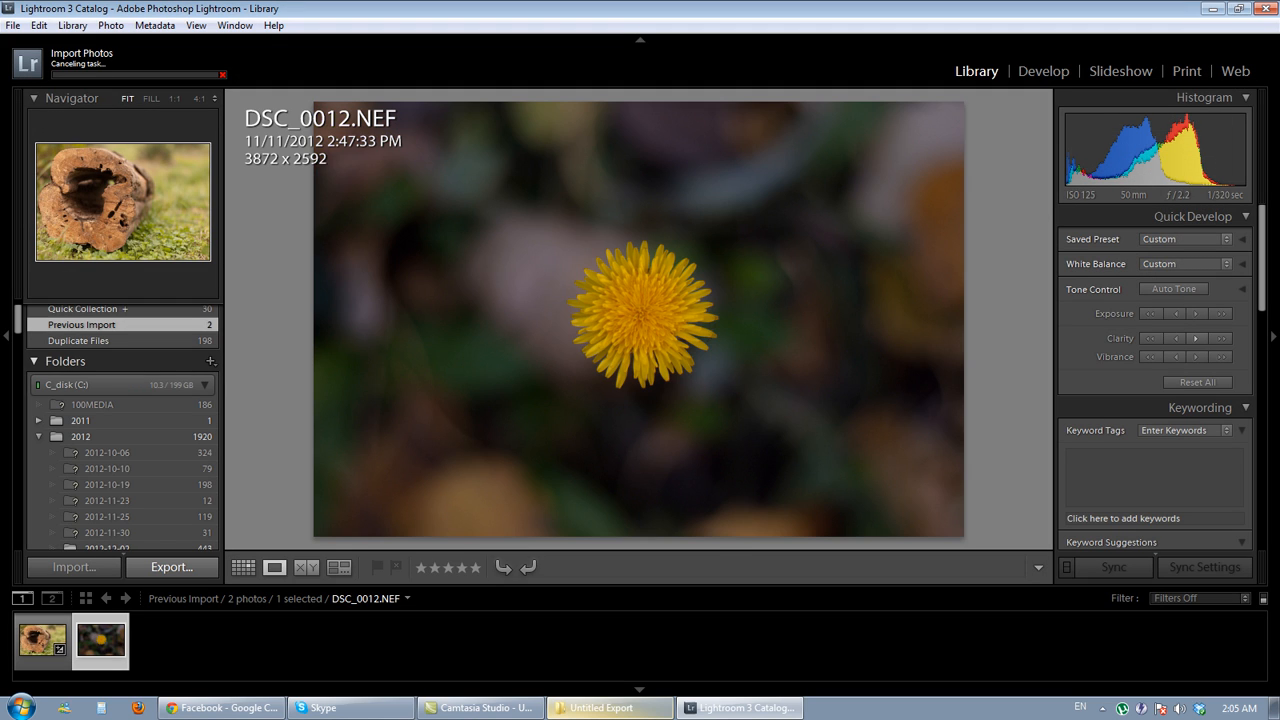
pyautogui.press('Left')
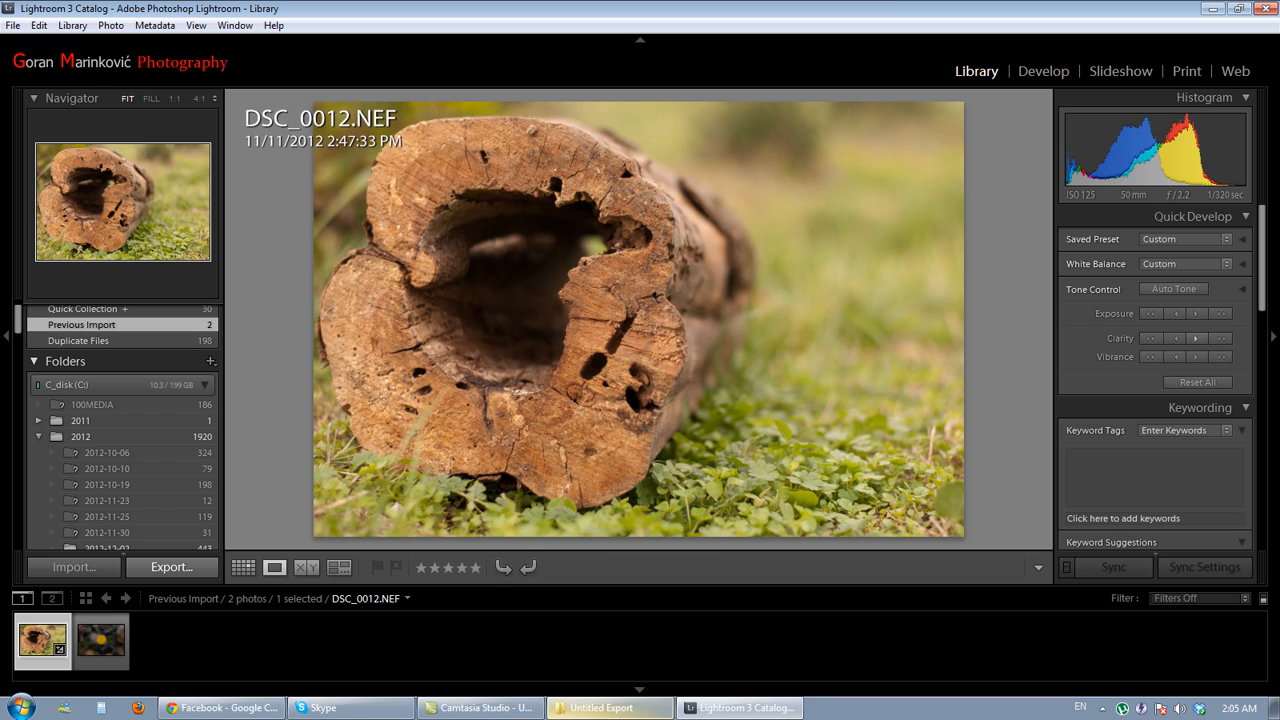
pyautogui.press('Right')
pyautogui.press('Left')
pyautogui.click(1032, 74)
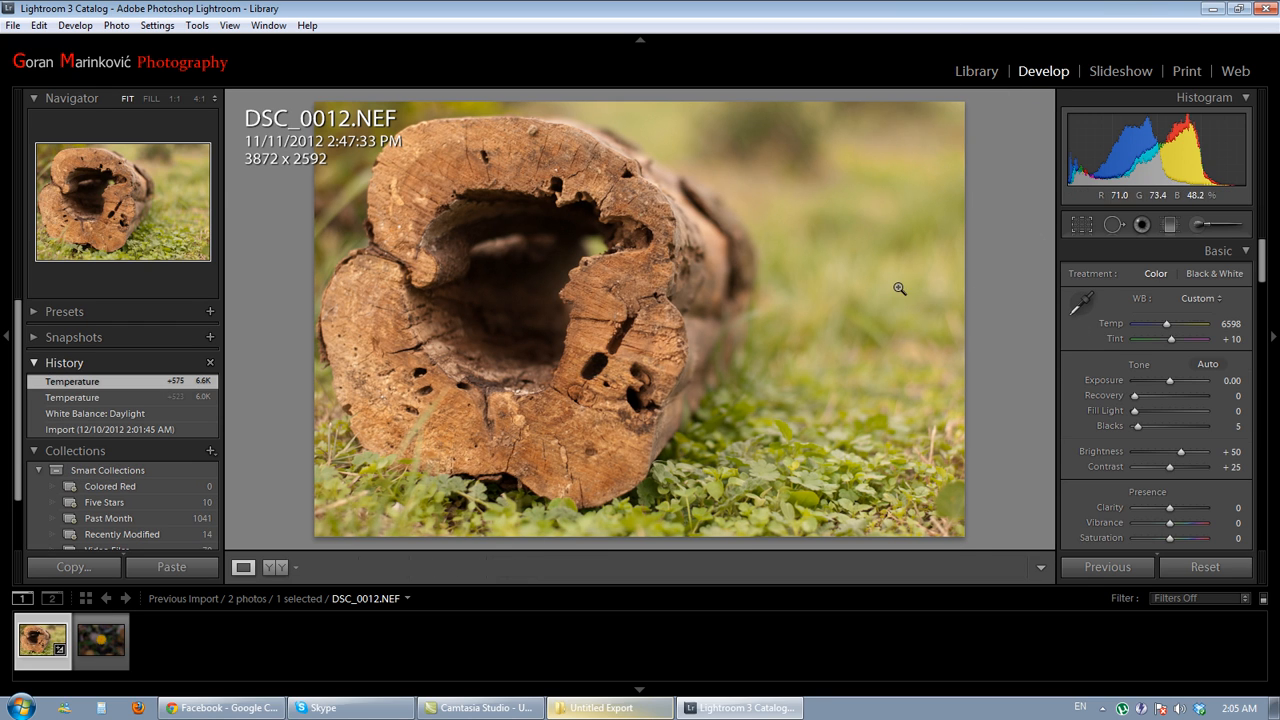
# Try the Daylight and Cloudy white balance presets on the log photo
pyautogui.click(1204, 299)
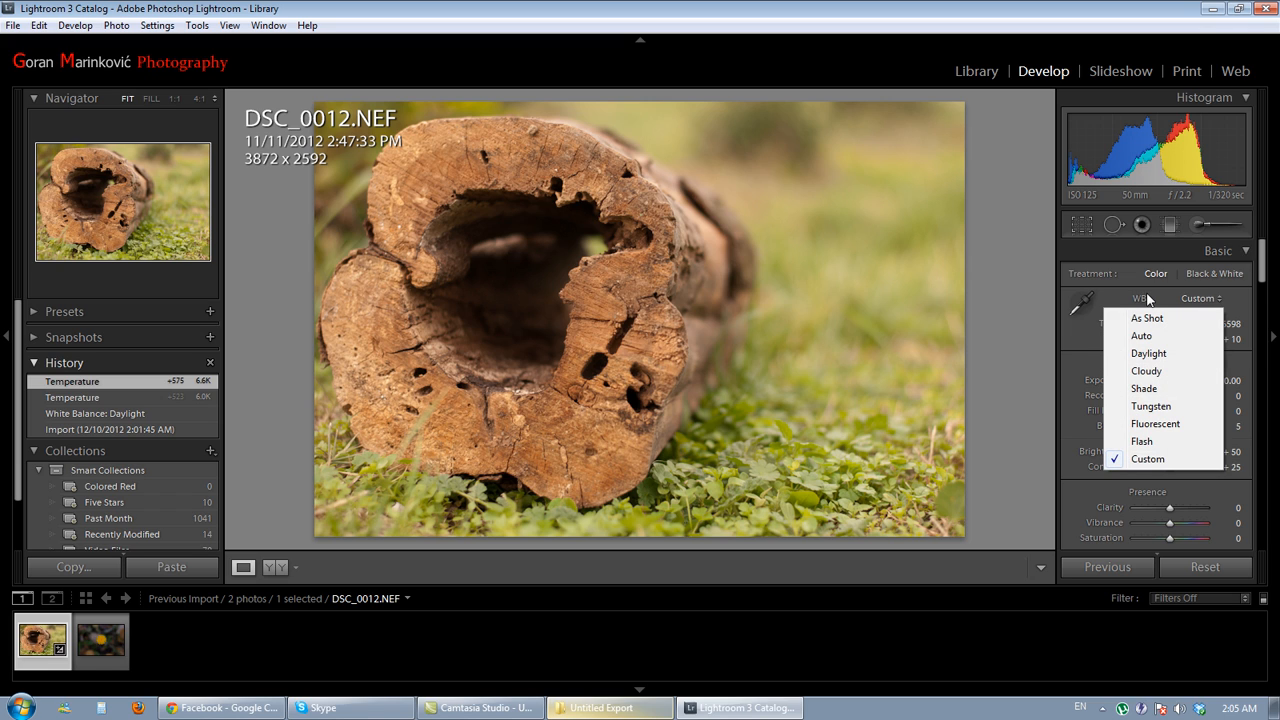
pyautogui.click(1171, 354)
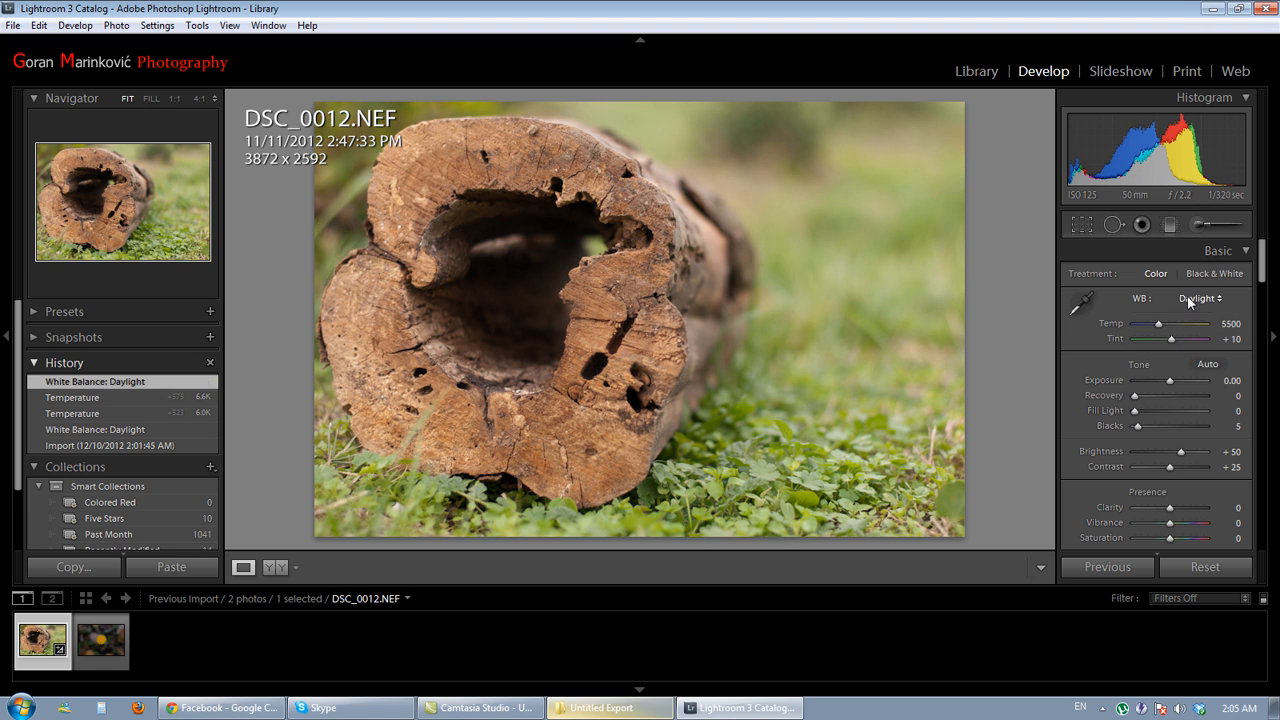
pyautogui.click(1190, 298)
pyautogui.click(1172, 373)
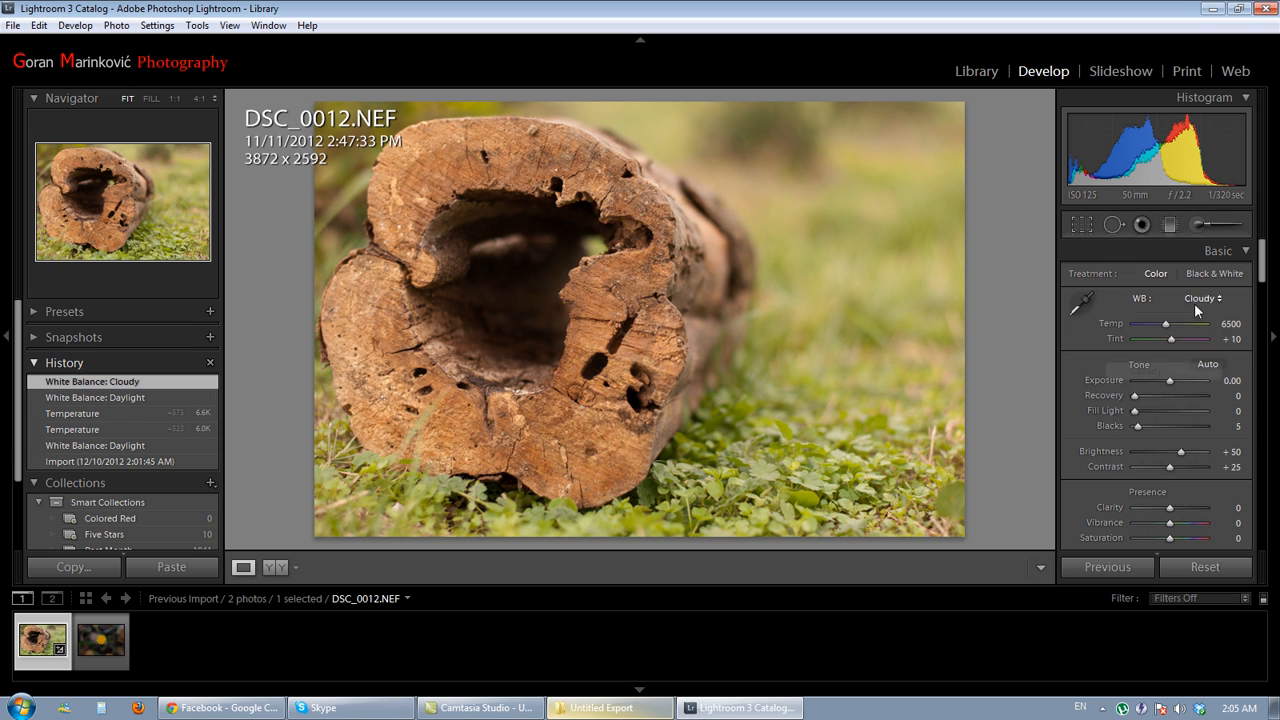
# Apply the Shade white balance to the log photo and warm its temperature to 8054
pyautogui.click(1196, 304)
pyautogui.click(1180, 391)
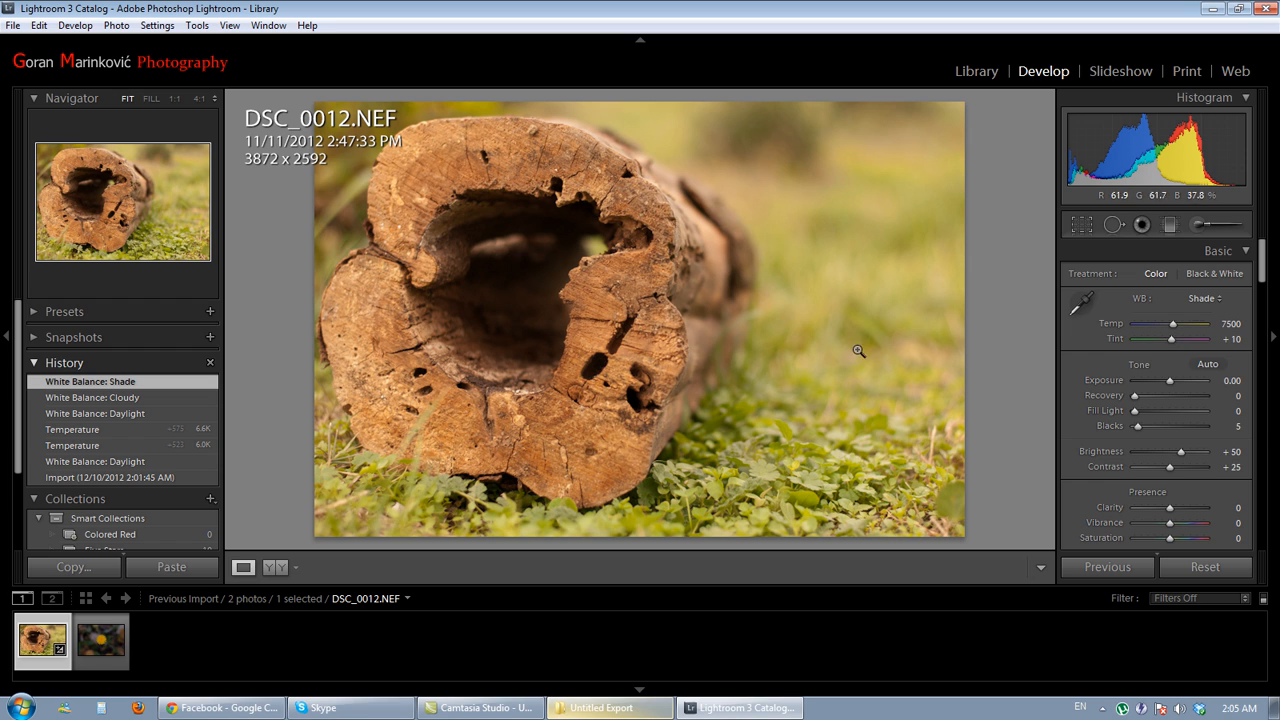
pyautogui.moveTo(1172, 328); pyautogui.dragTo(1173, 333)
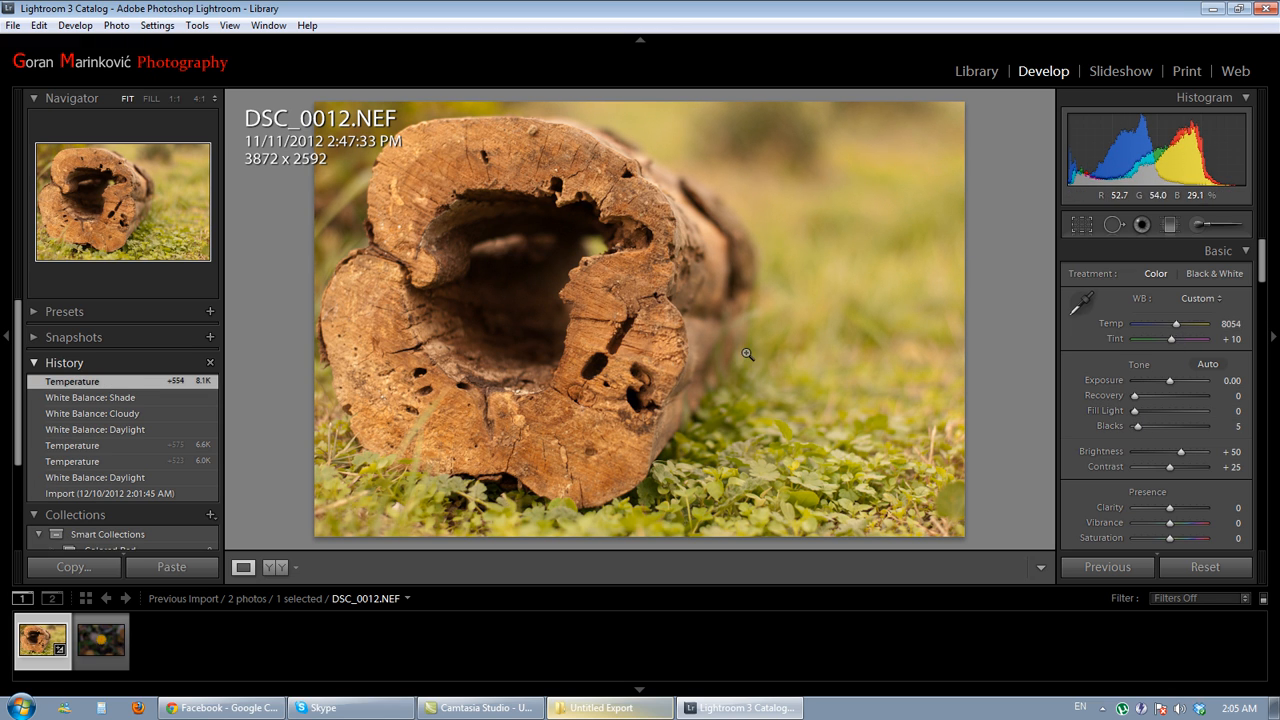
# Set the log photo's contrast to +50 and its fill light to 7
pyautogui.moveTo(1170, 466); pyautogui.dragTo(1181, 469)
pyautogui.moveTo(529, 277); pyautogui.dragTo(766, 309)
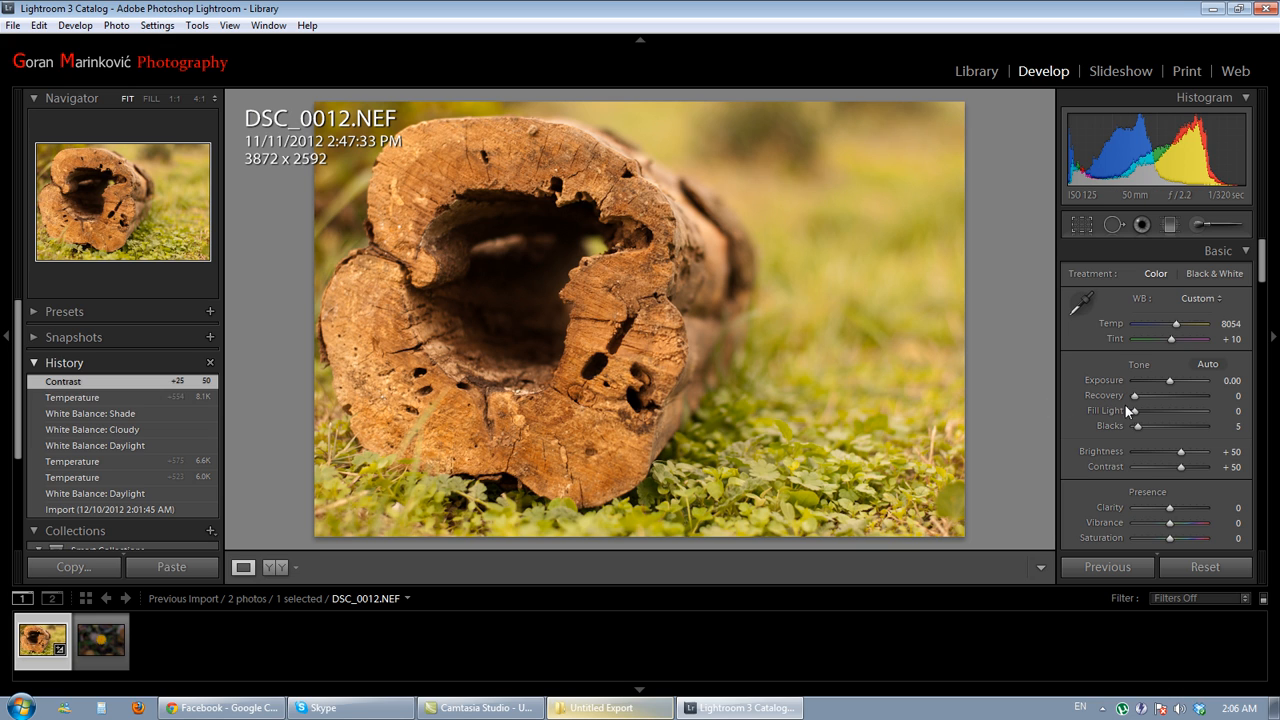
pyautogui.moveTo(1136, 413)
pyautogui.mouseDown()
pyautogui.moveTo(1165, 412)
pyautogui.moveTo(1135, 414)
pyautogui.moveTo(1146, 412)
pyautogui.mouseUp()
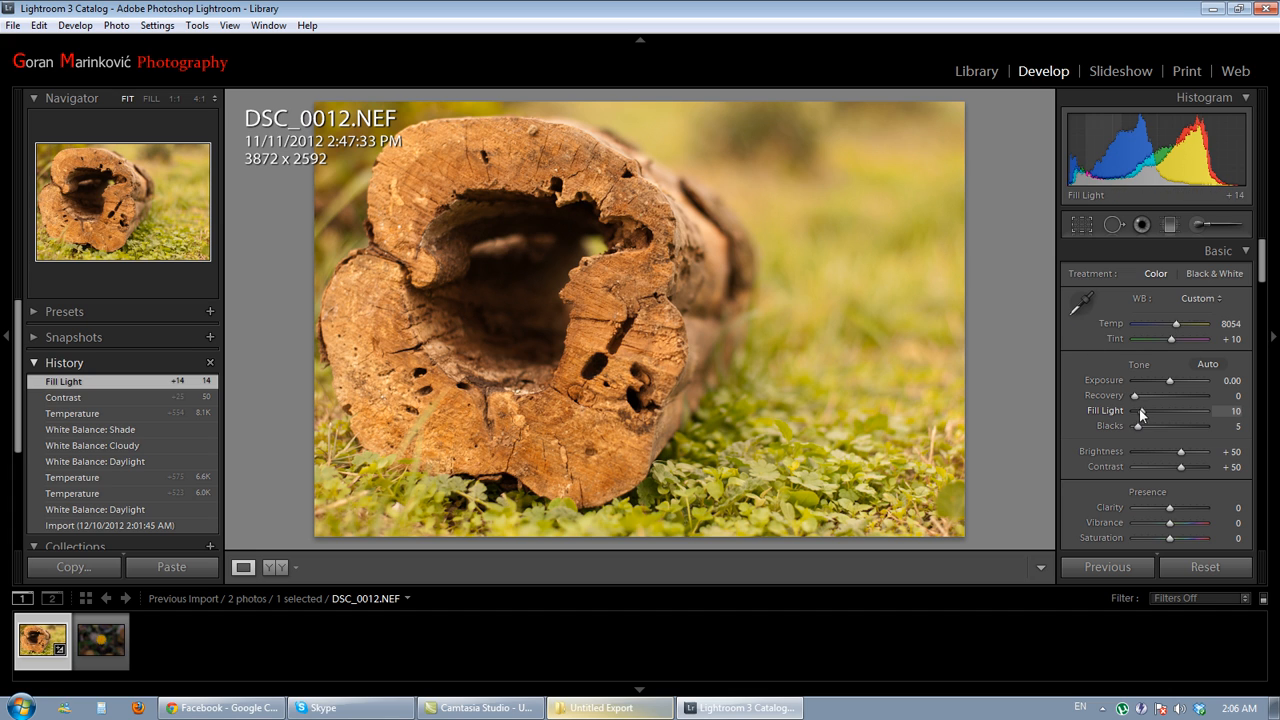
pyautogui.moveTo(1143, 410)
pyautogui.mouseDown()
pyautogui.moveTo(1132, 410)
pyautogui.moveTo(1143, 412)
pyautogui.mouseUp()
pyautogui.click(557, 320)
pyautogui.click(574, 320)
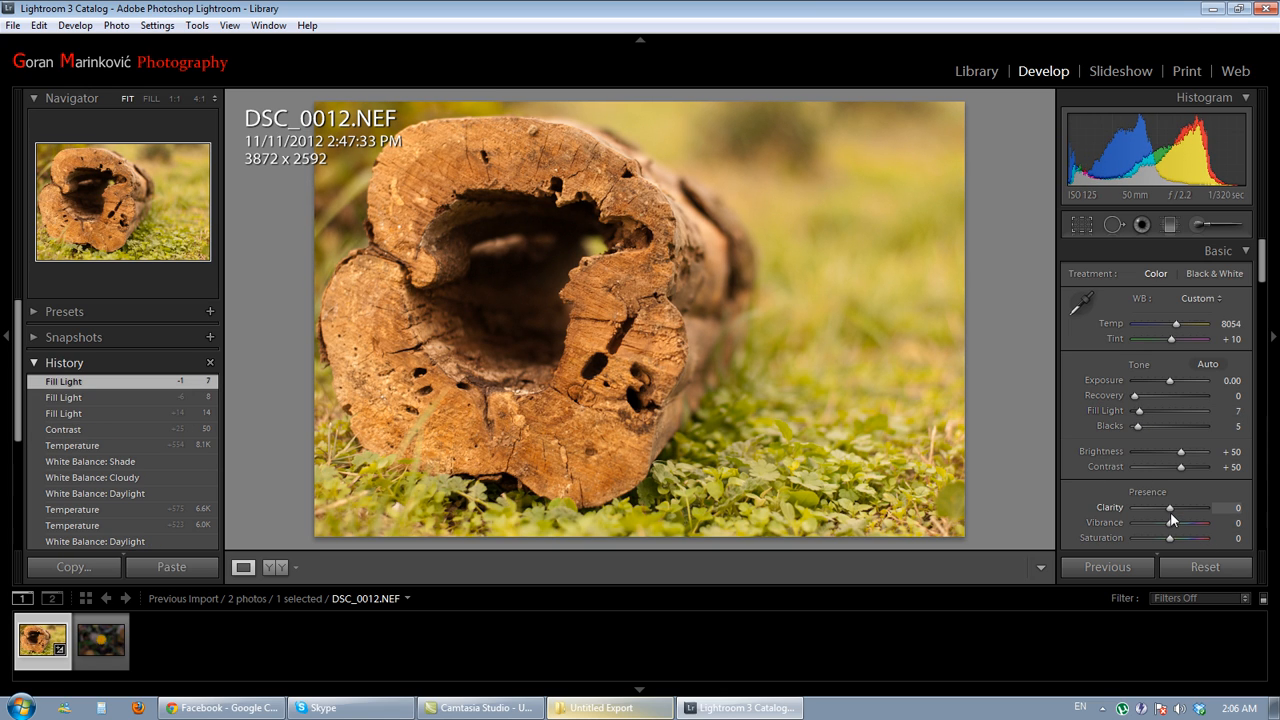
# Set the photo's clarity to +49 and its vibrance to +20
pyautogui.moveTo(1177, 513)
pyautogui.mouseDown()
pyautogui.moveTo(1206, 512)
pyautogui.moveTo(1162, 510)
pyautogui.moveTo(1184, 513)
pyautogui.mouseUp()
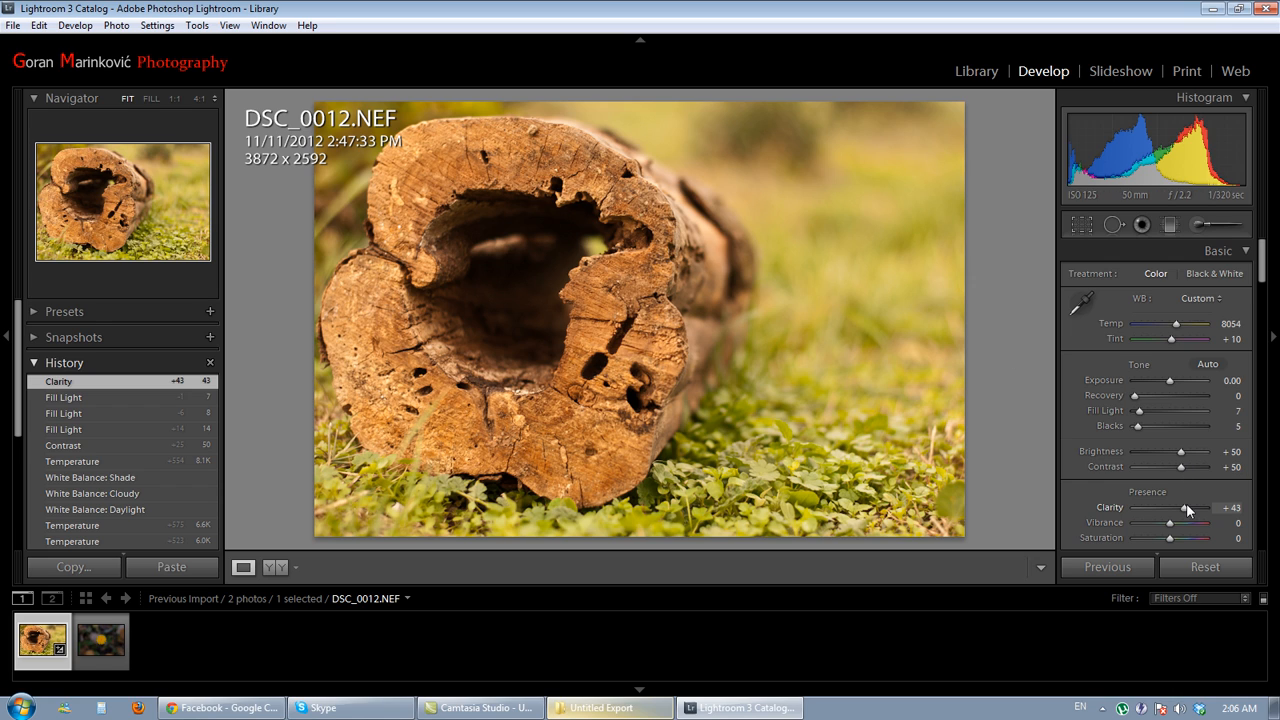
pyautogui.moveTo(1184, 508); pyautogui.dragTo(1190, 511)
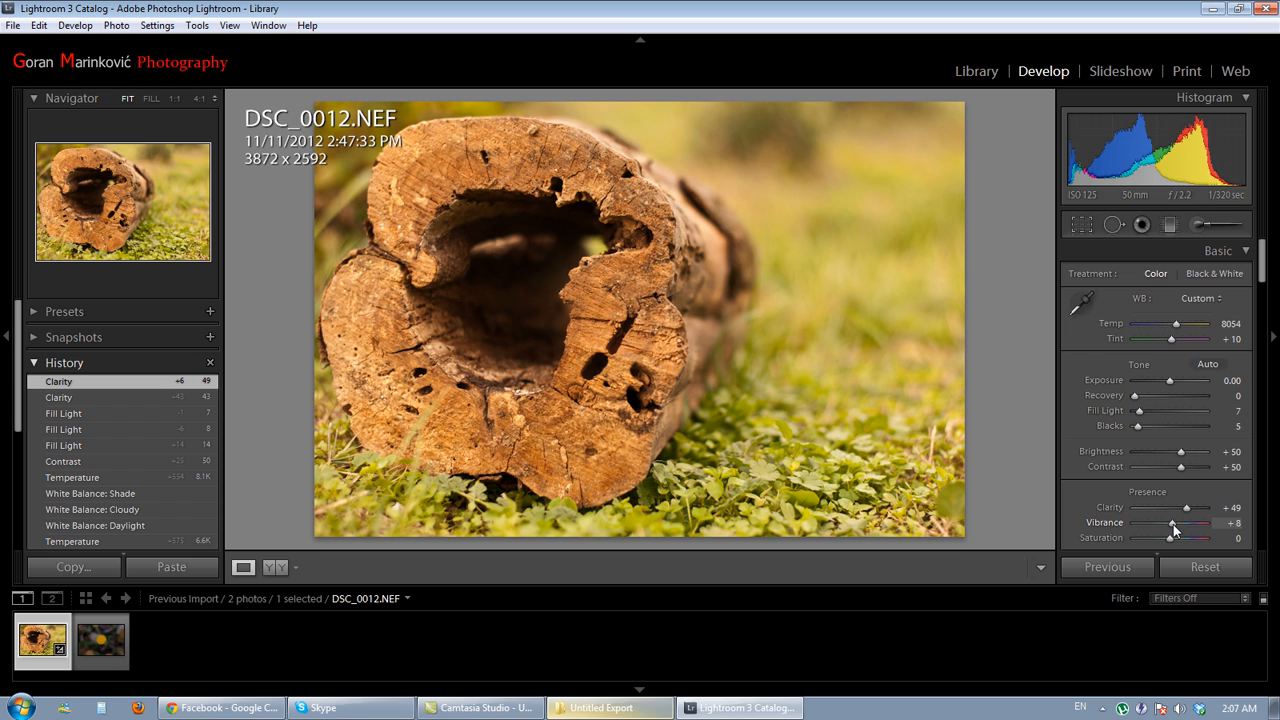
pyautogui.moveTo(1173, 524); pyautogui.dragTo(1177, 524)
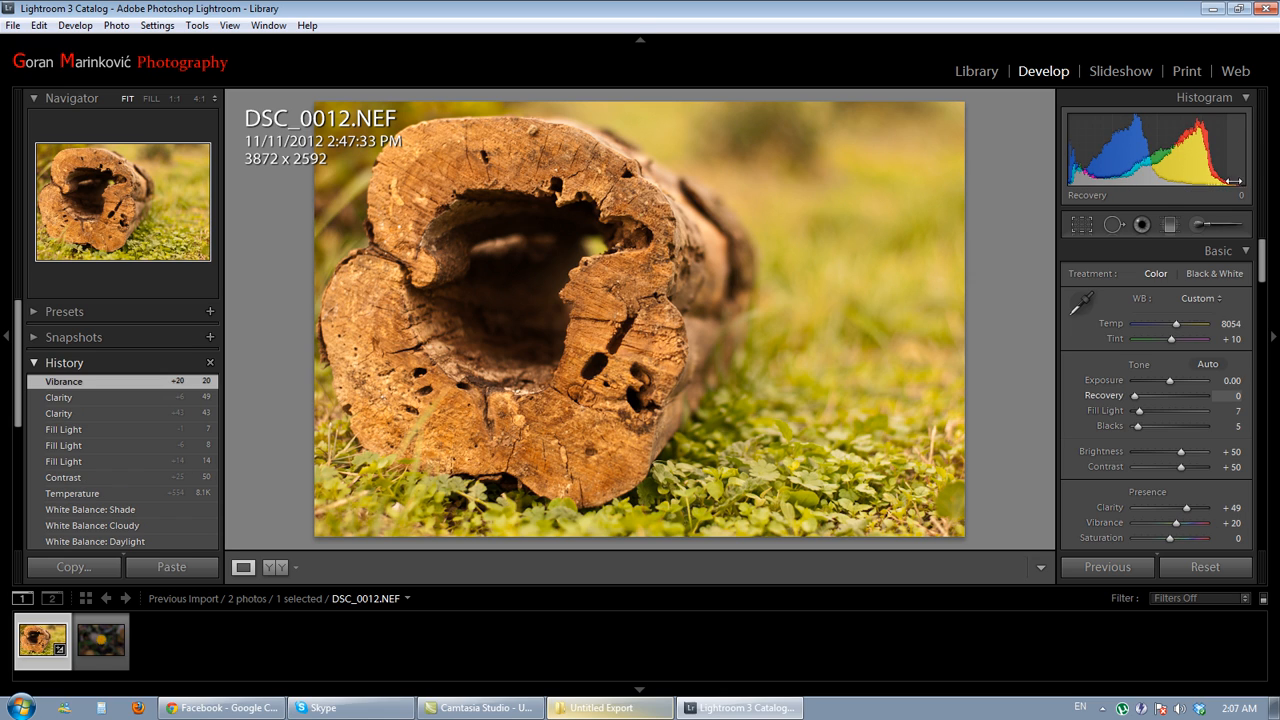
# Adjust the HSL saturation, experimenting with green and yellow, ending at orange -23, yellow +32 and green +27
pyautogui.scroll(-6, 1102, 487)
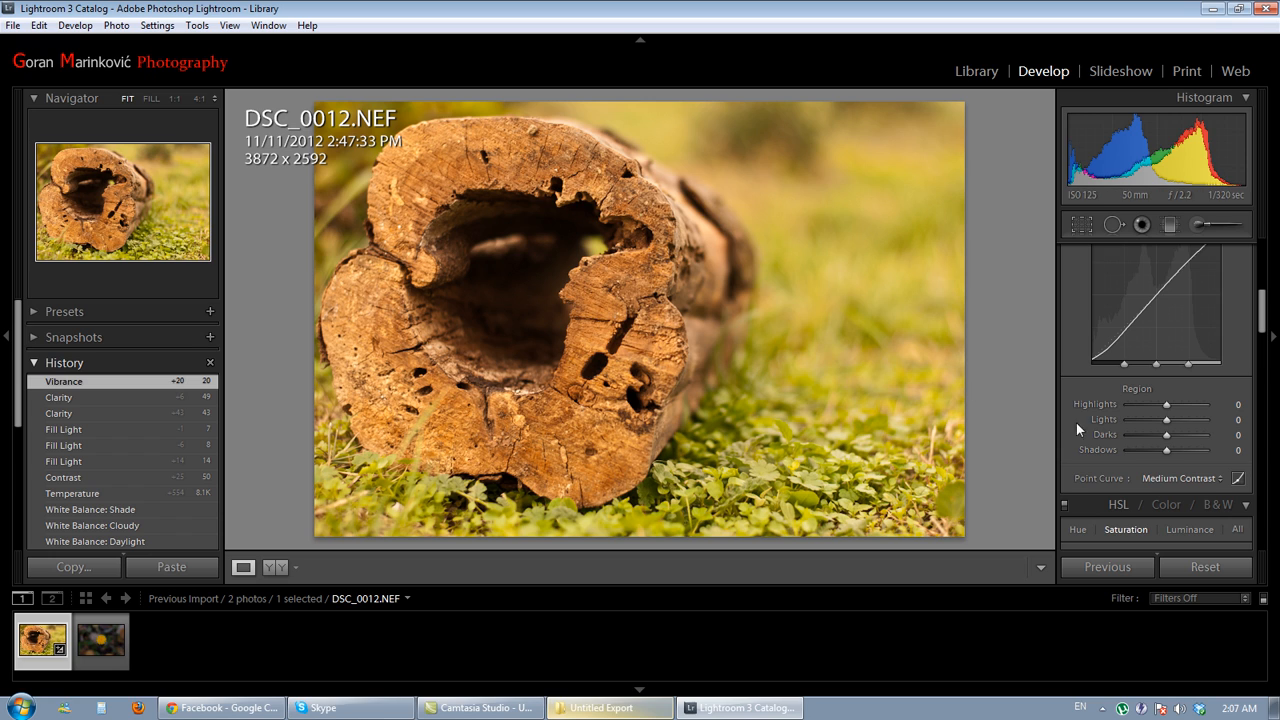
pyautogui.scroll(-3, 1090, 415)
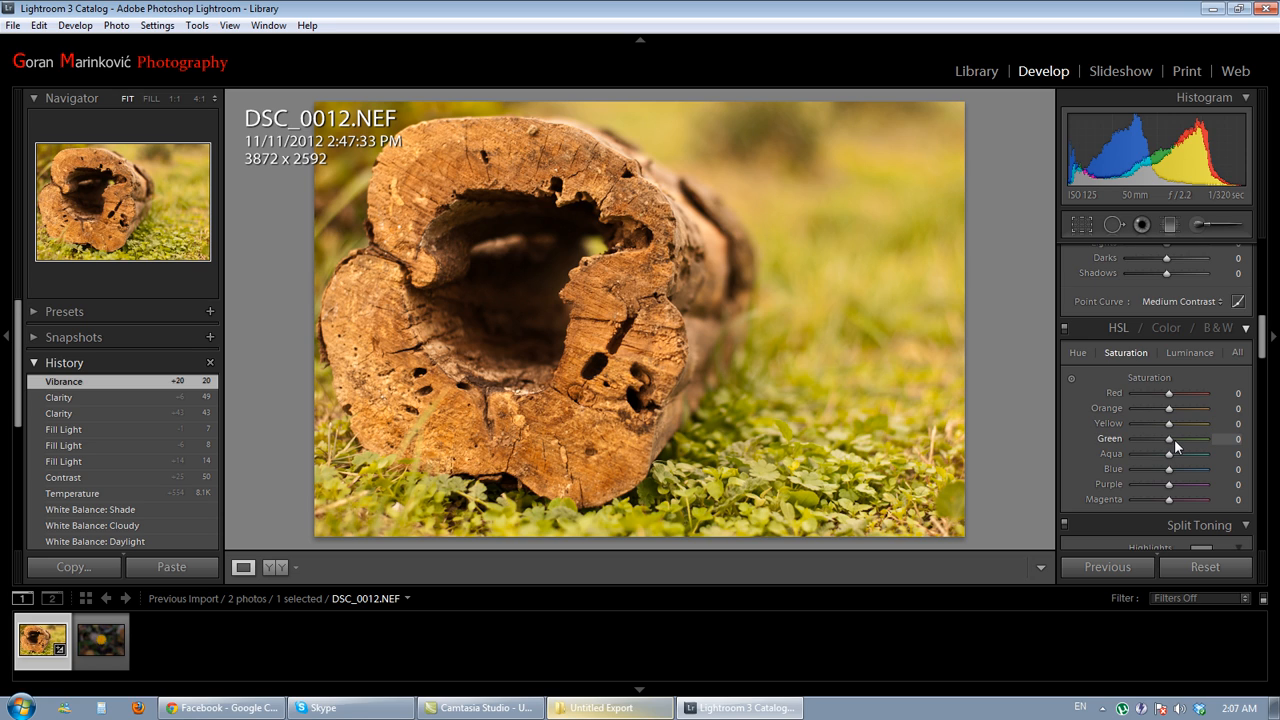
pyautogui.moveTo(1175, 440); pyautogui.dragTo(1196, 458)
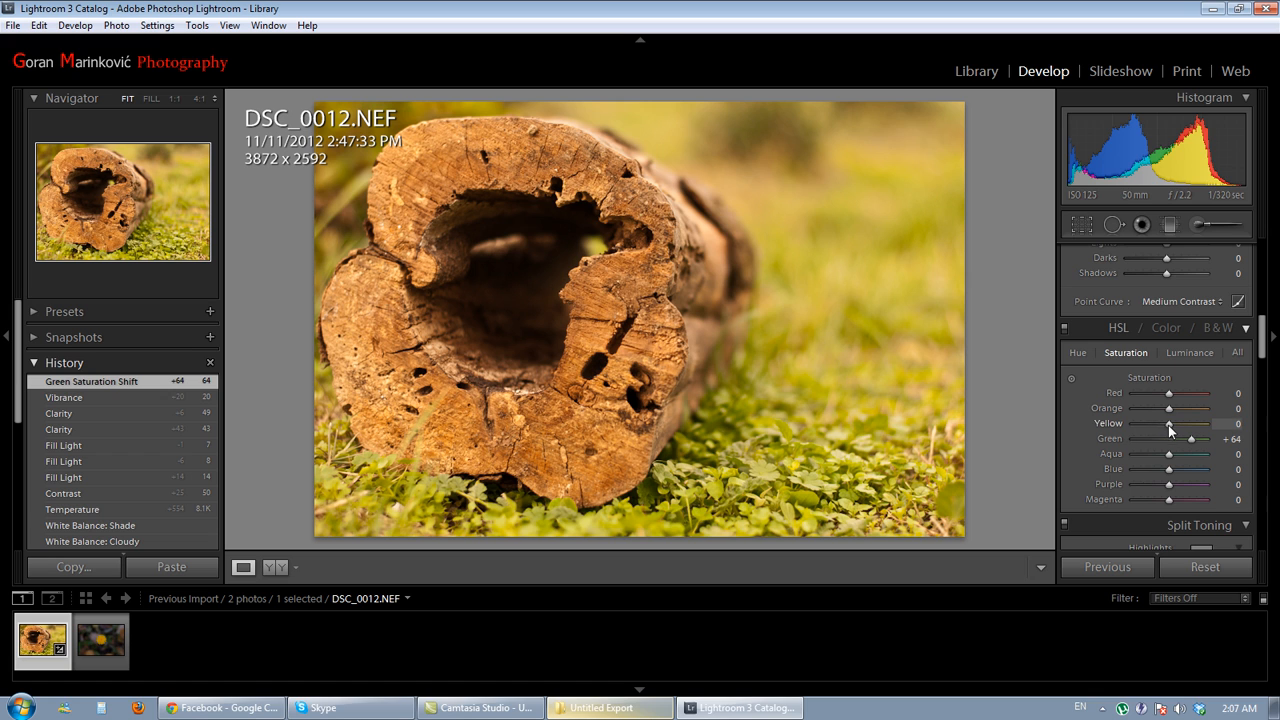
pyautogui.moveTo(1150, 424); pyautogui.dragTo(1117, 439)
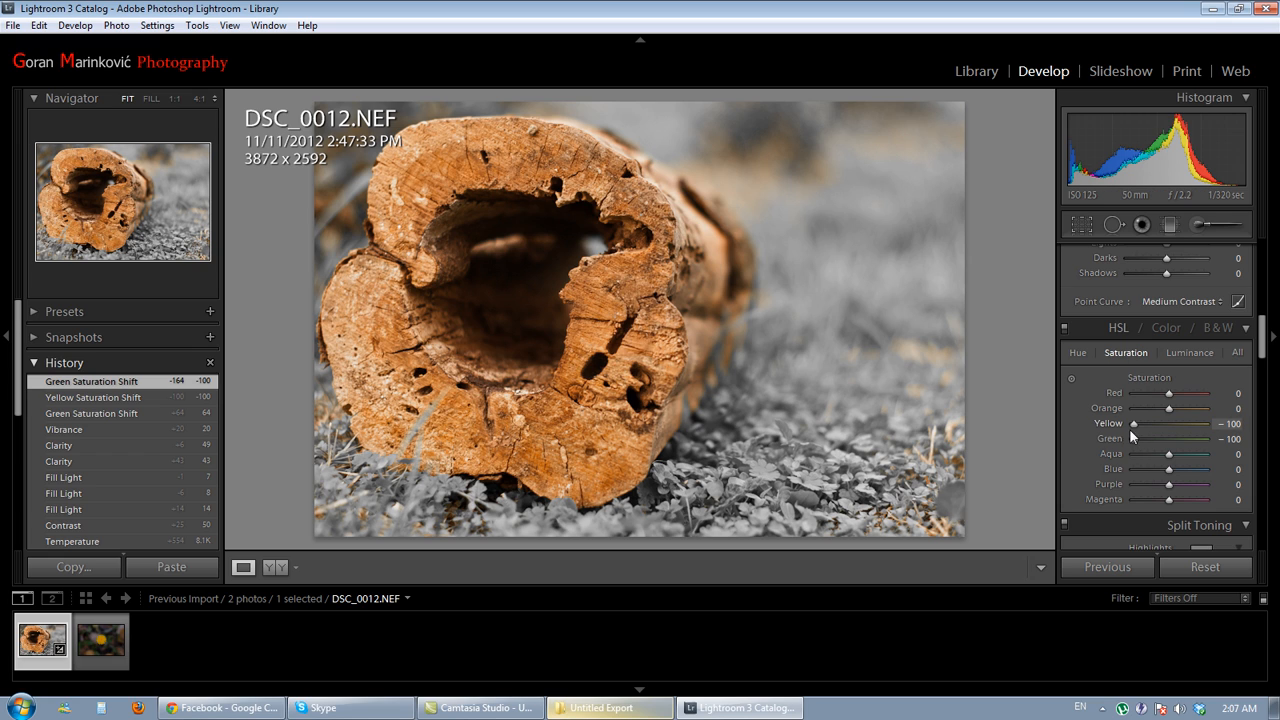
pyautogui.moveTo(1133, 424); pyautogui.dragTo(1162, 417)
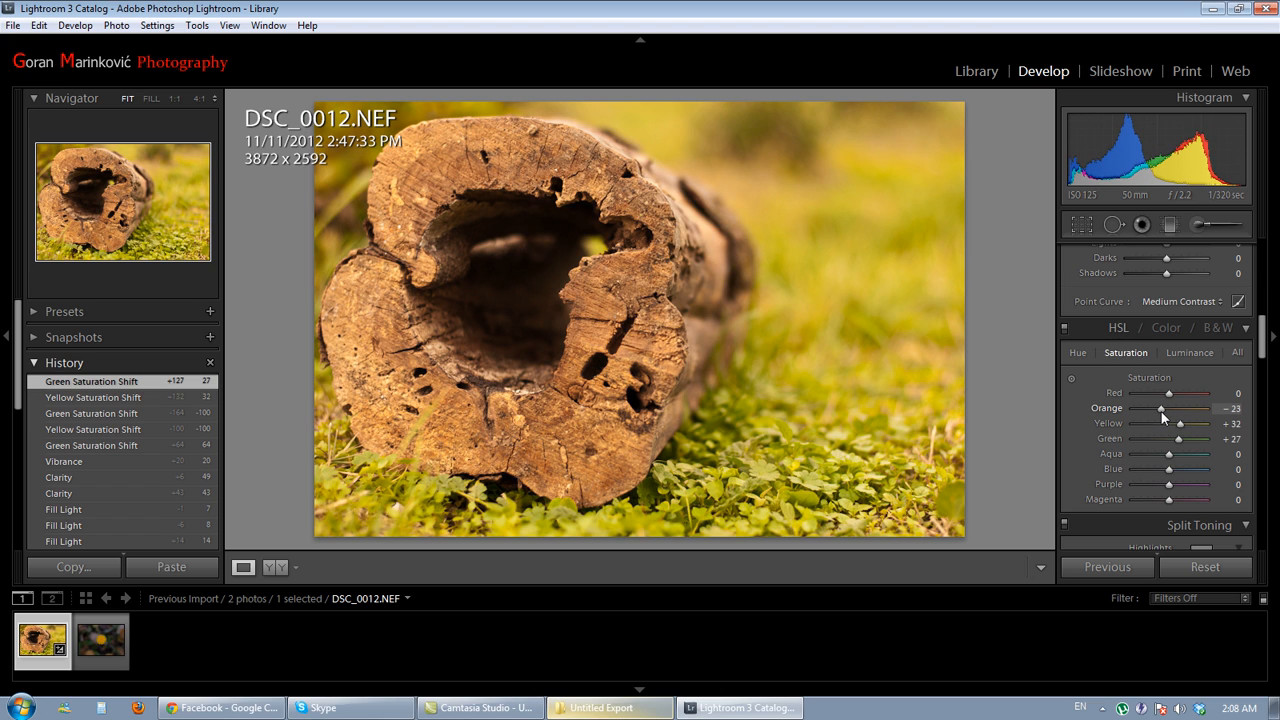
pyautogui.moveTo(1161, 411); pyautogui.dragTo(1161, 411)
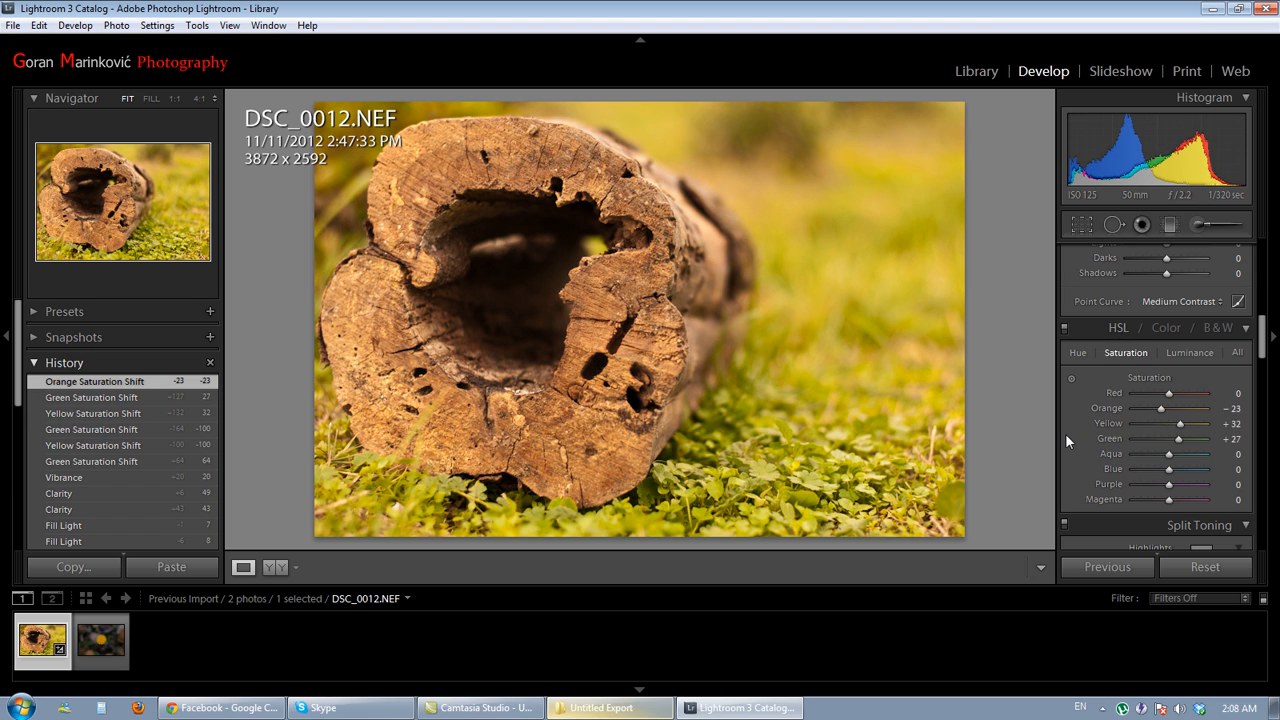
# Set the sharpening amount to 114 and the sharpening masking to 1
pyautogui.scroll(-5, 1070, 435)
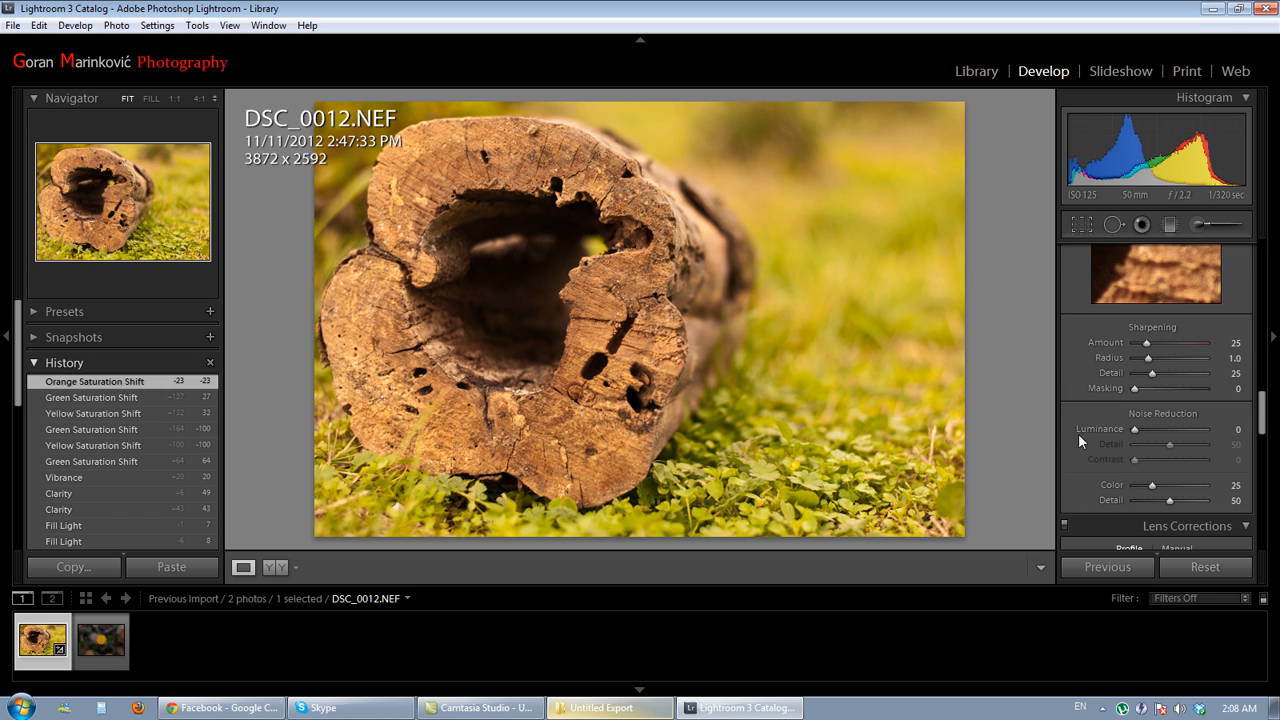
pyautogui.click(1176, 351)
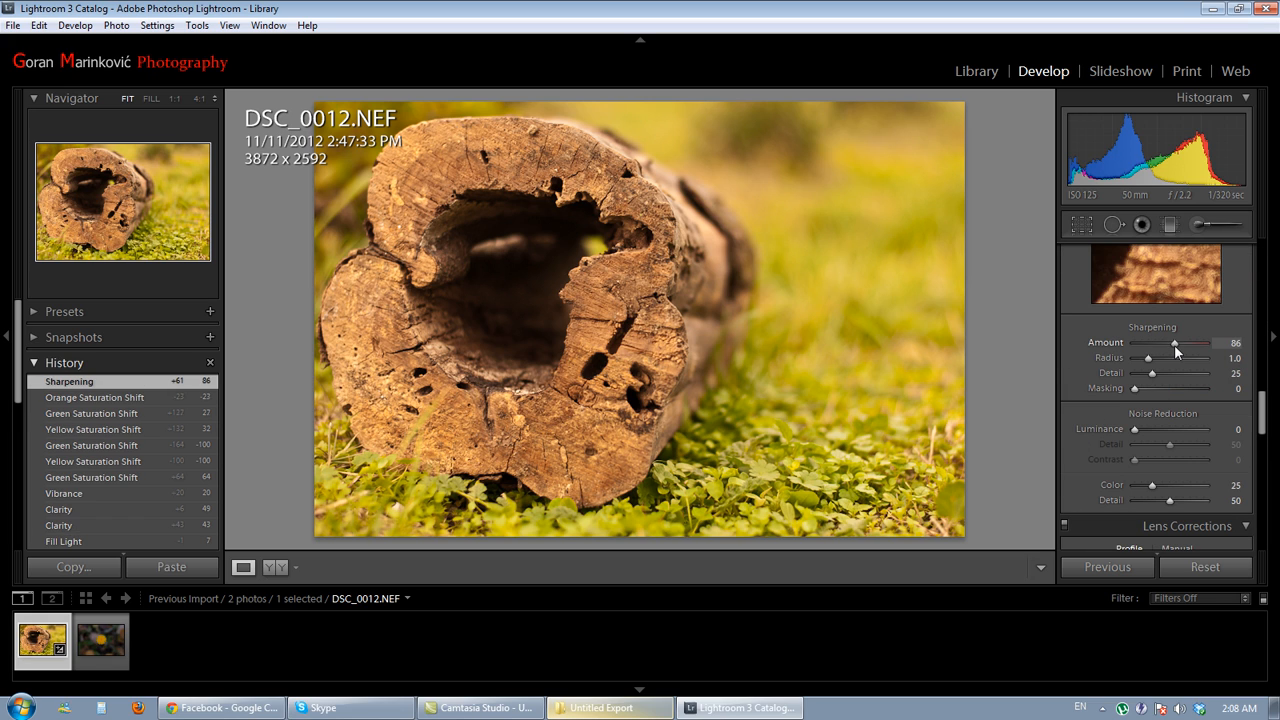
pyautogui.moveTo(1176, 351)
pyautogui.mouseDown()
pyautogui.moveTo(1164, 349)
pyautogui.moveTo(1182, 343)
pyautogui.mouseUp()
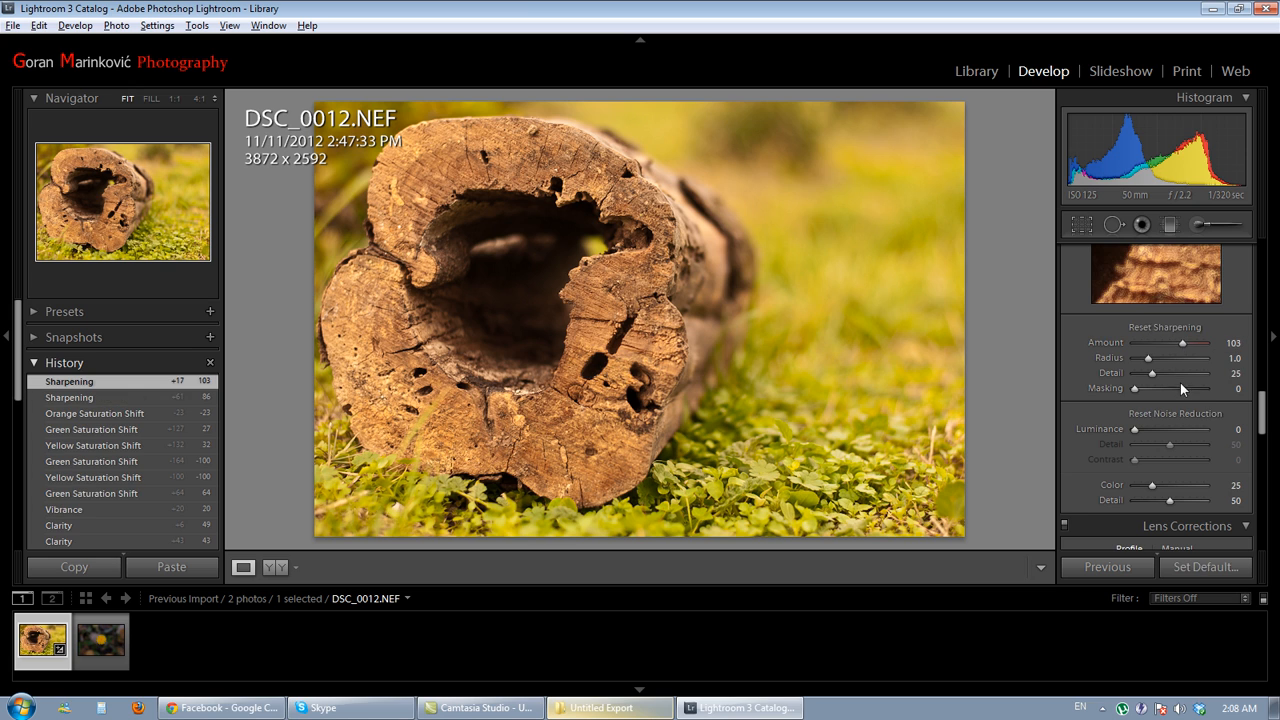
pyautogui.moveTo(1180, 387); pyautogui.dragTo(1134, 390)
pyautogui.click(1135, 391)
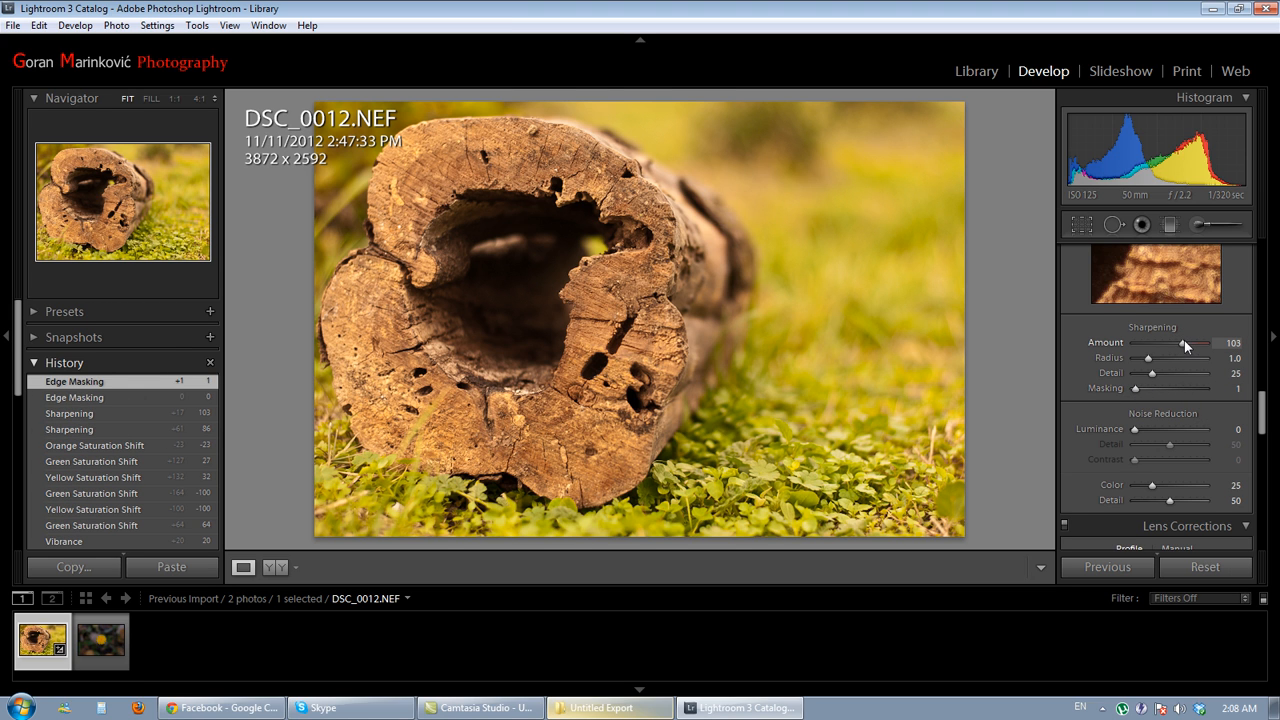
pyautogui.moveTo(1184, 340); pyautogui.dragTo(1190, 341)
# Set the sharpening masking to 97 while previewing the black-and-white edge mask
pyautogui.press('alt')
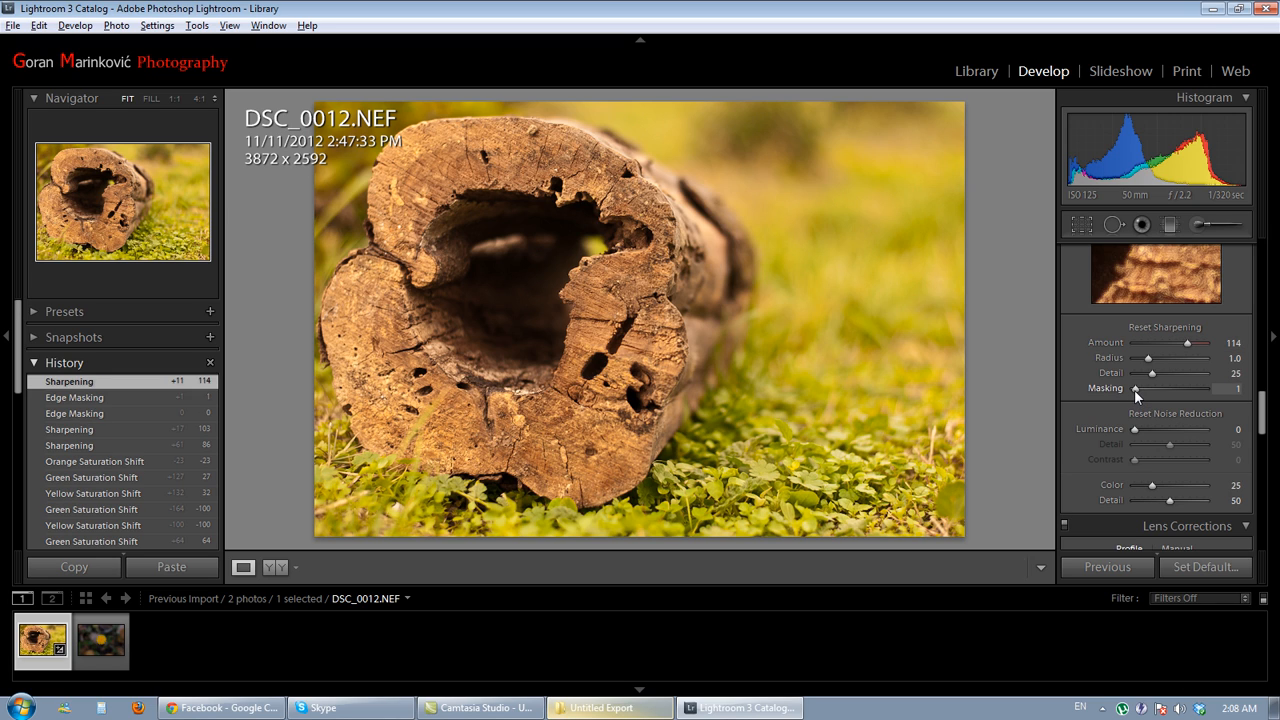
pyautogui.keyDown('alt'); pyautogui.click(1134, 389); pyautogui.keyUp('alt')
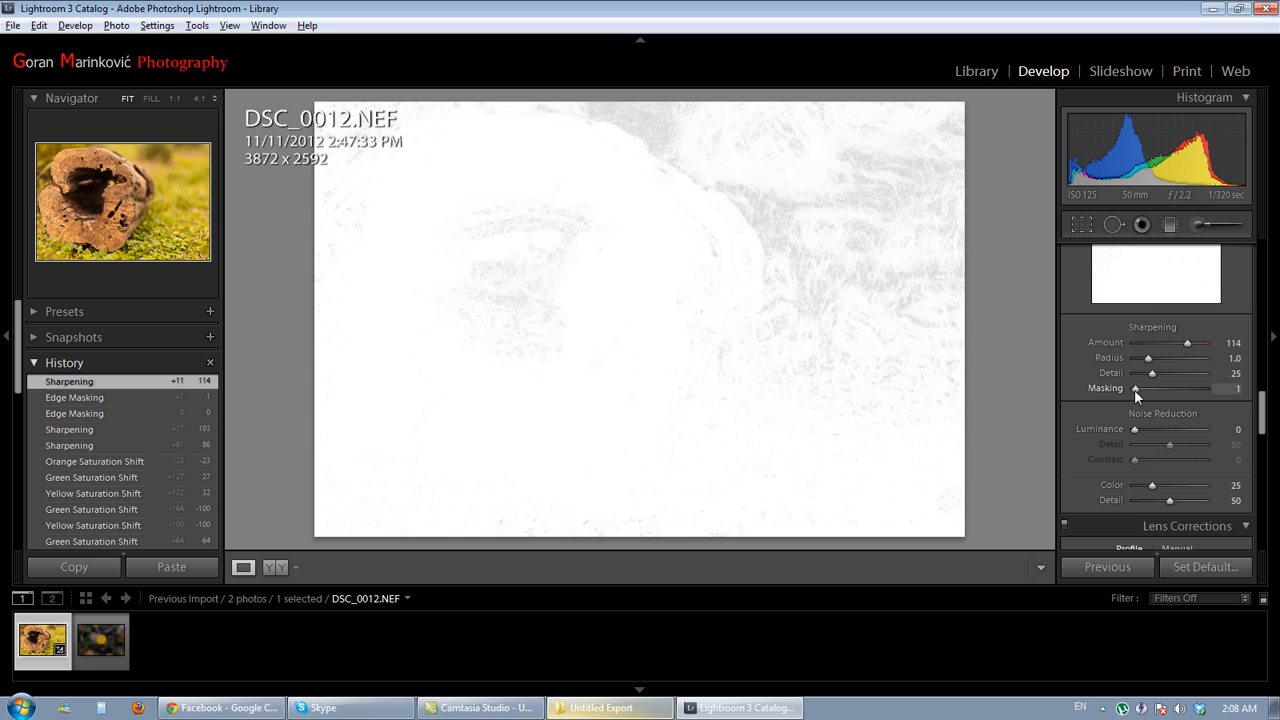
pyautogui.moveTo(1134, 389); pyautogui.dragTo(1191, 389)
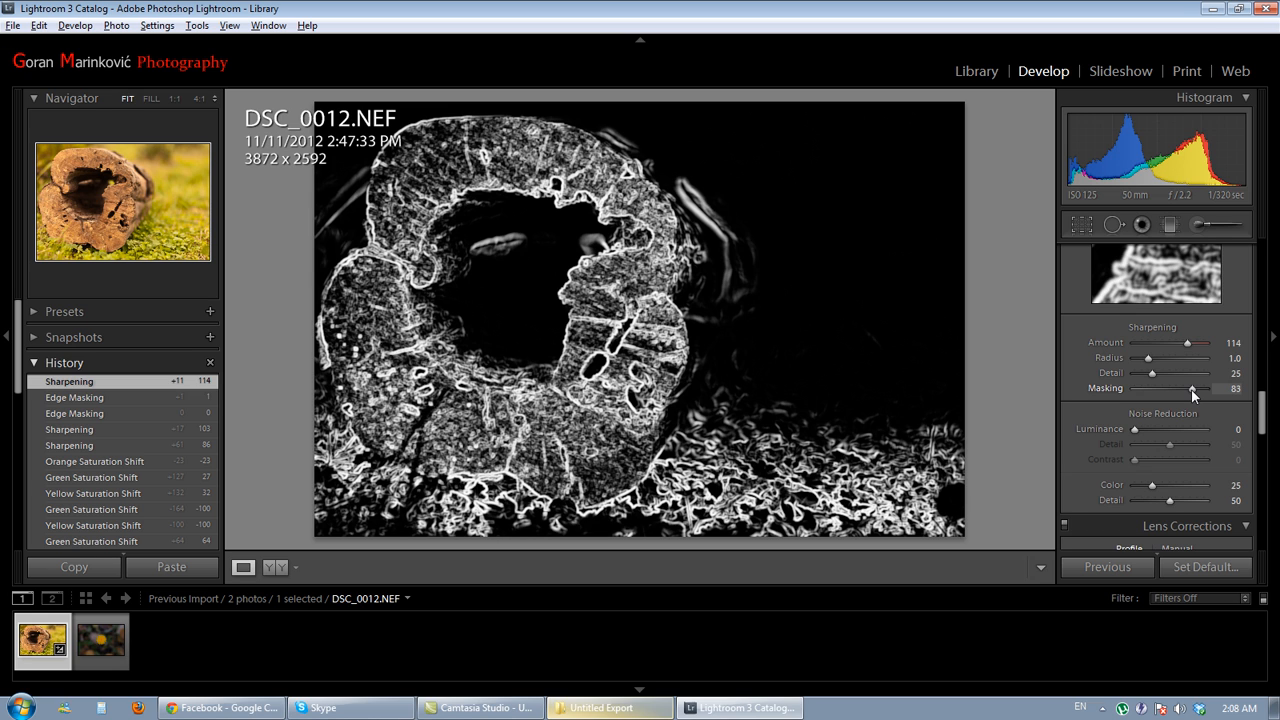
pyautogui.moveTo(1191, 389); pyautogui.dragTo(1201, 391)
# Set the luminance noise reduction to 5 and the post-crop vignette amount to -15
pyautogui.moveTo(1134, 430); pyautogui.dragTo(1165, 440)
pyautogui.scroll(-8, 1100, 460)
pyautogui.scroll(-5, 1097, 348)
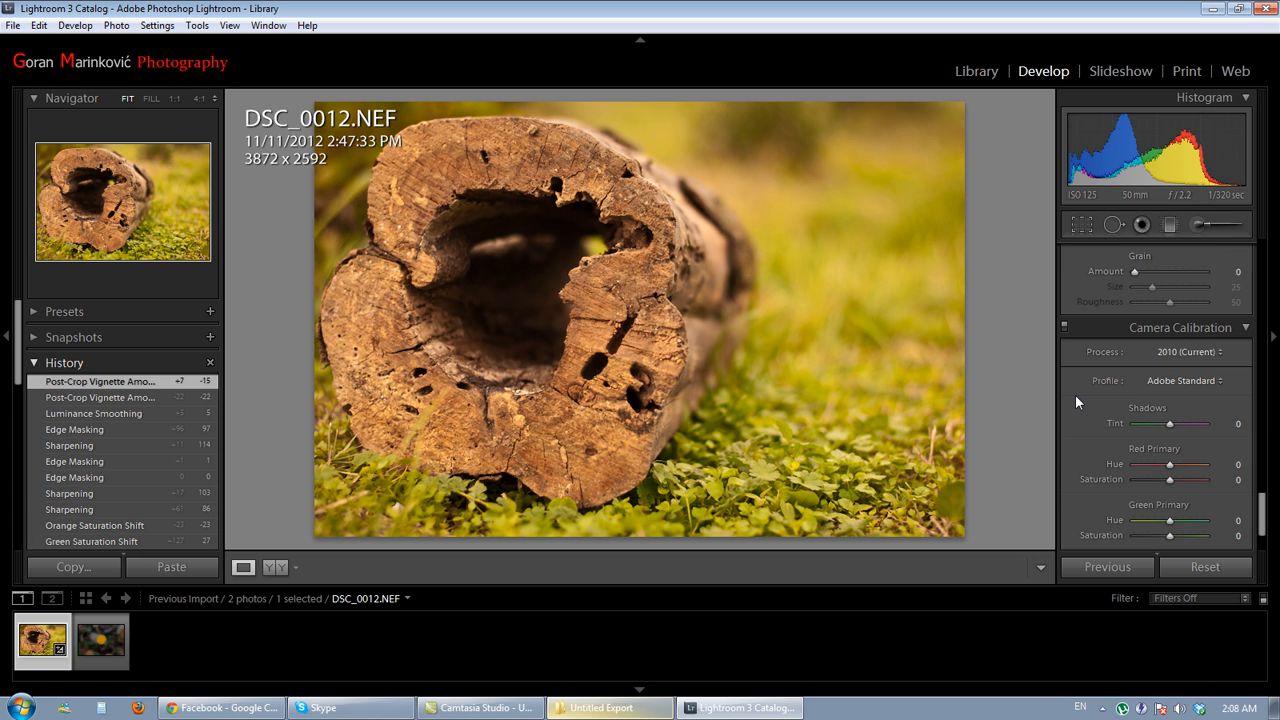
# Activate the Adjustment Brush for a new mask and look over its effect presets, keeping Custom
pyautogui.scroll(15, 1075, 394)
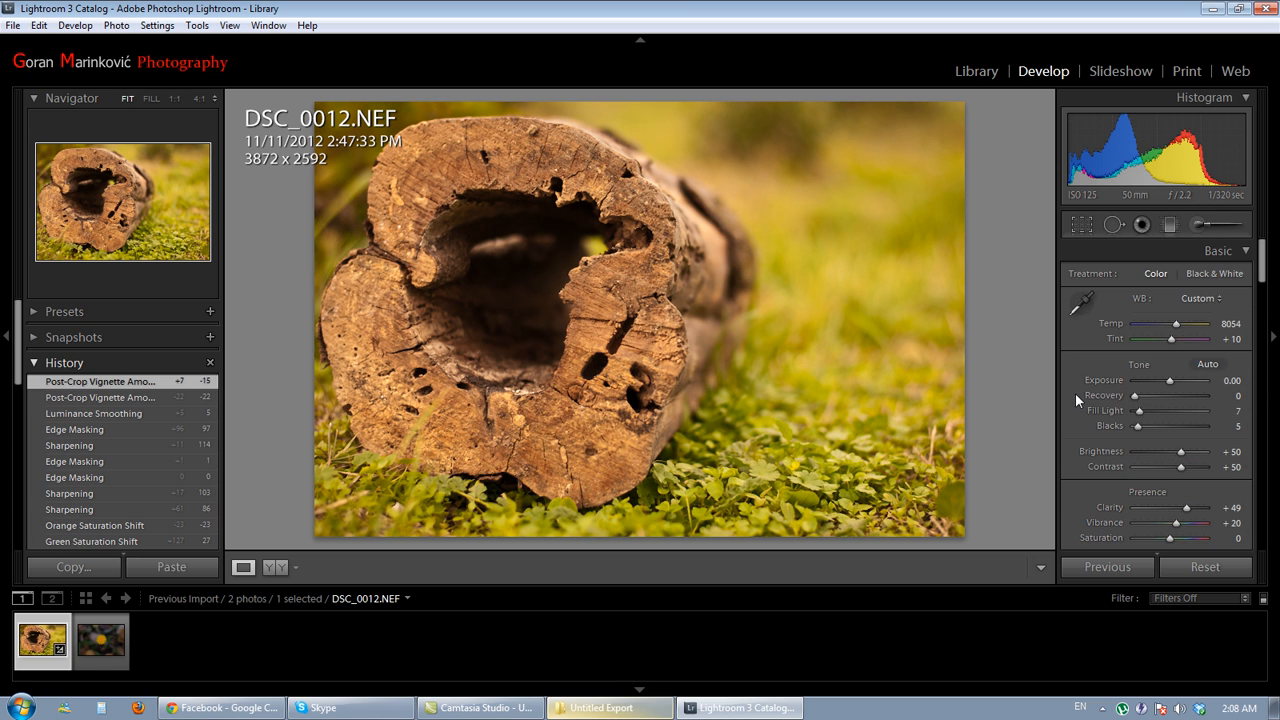
pyautogui.click(1197, 226)
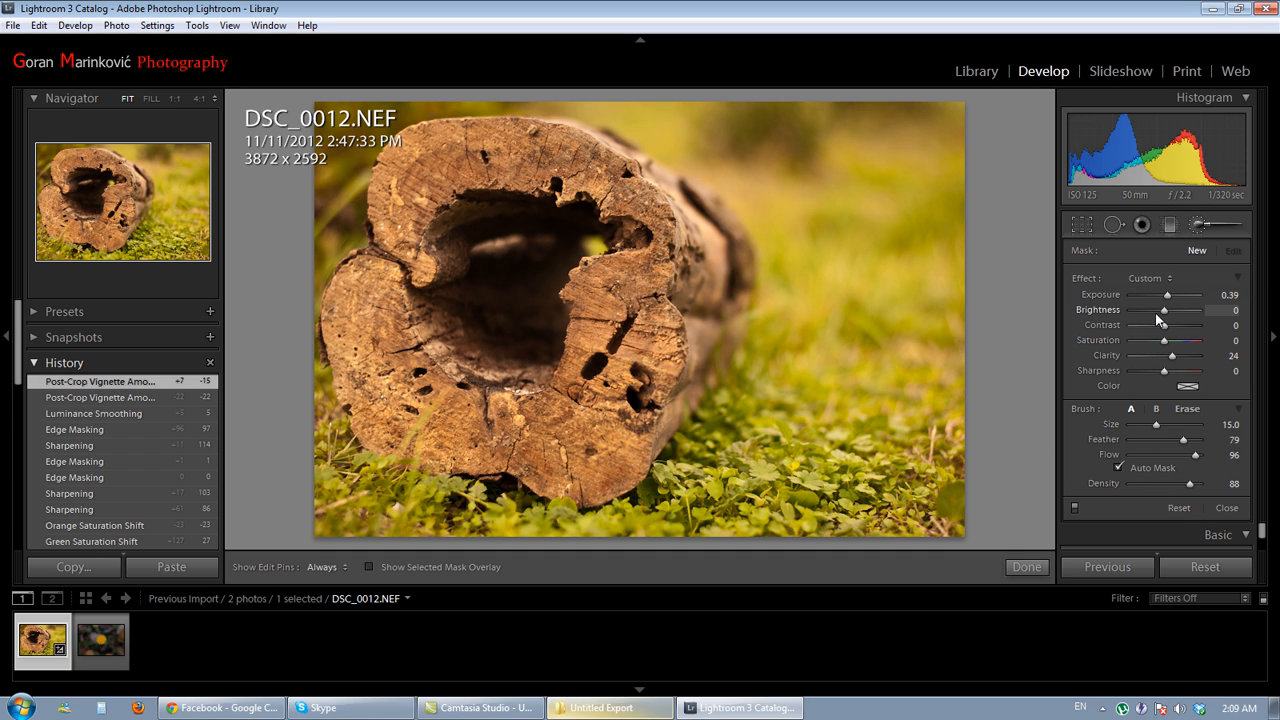
pyautogui.click(1161, 274)
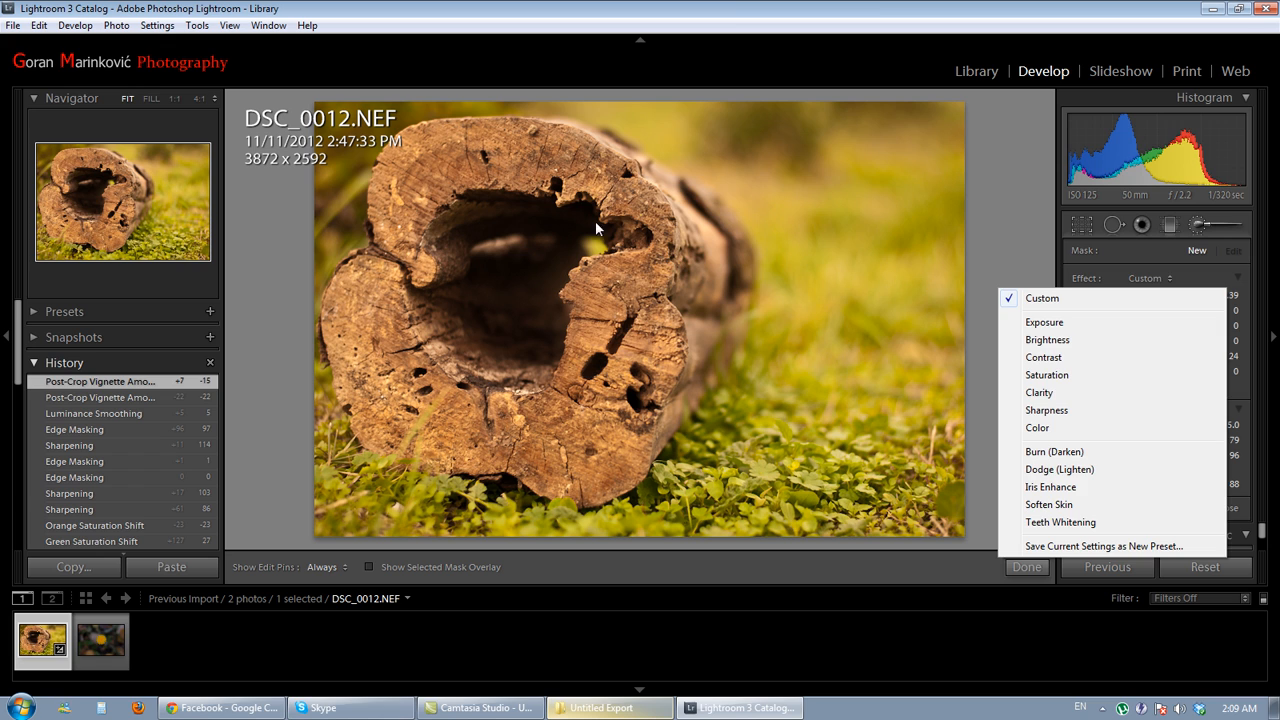
pyautogui.click(880, 3)
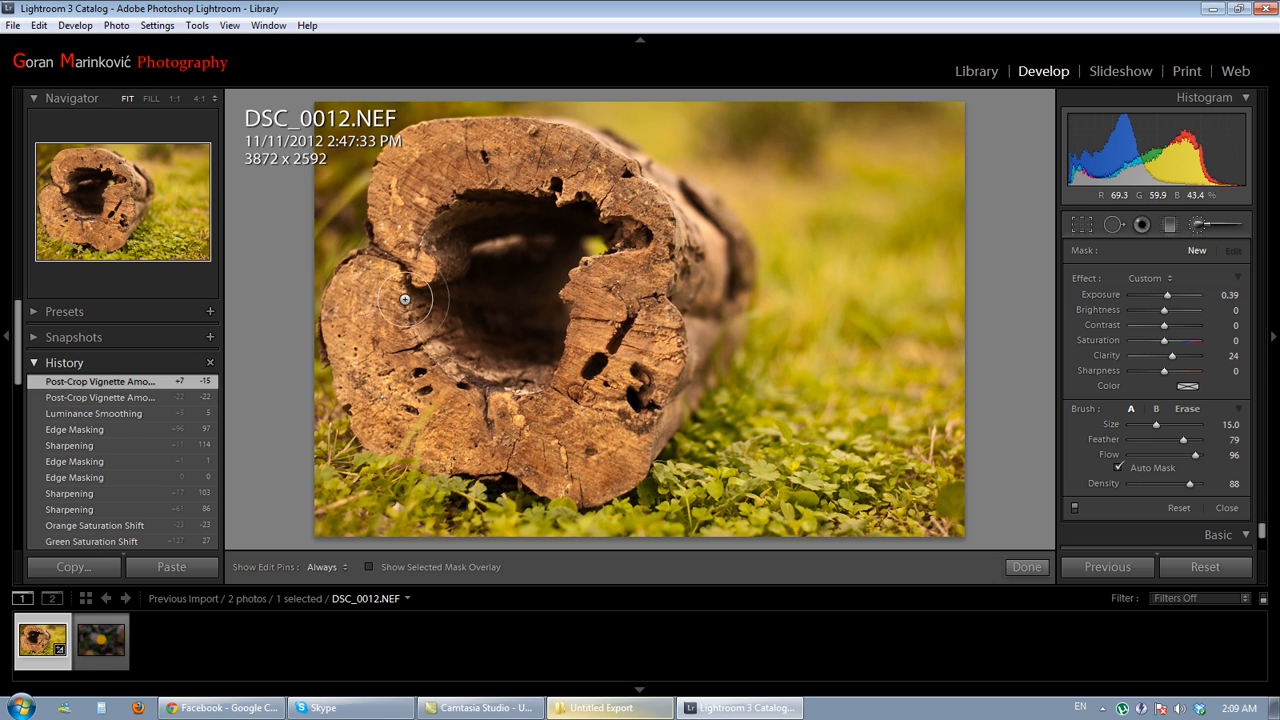
# Choose the Clarity effect for the adjustment brush and set its clarity to 29
pyautogui.click(1152, 281)
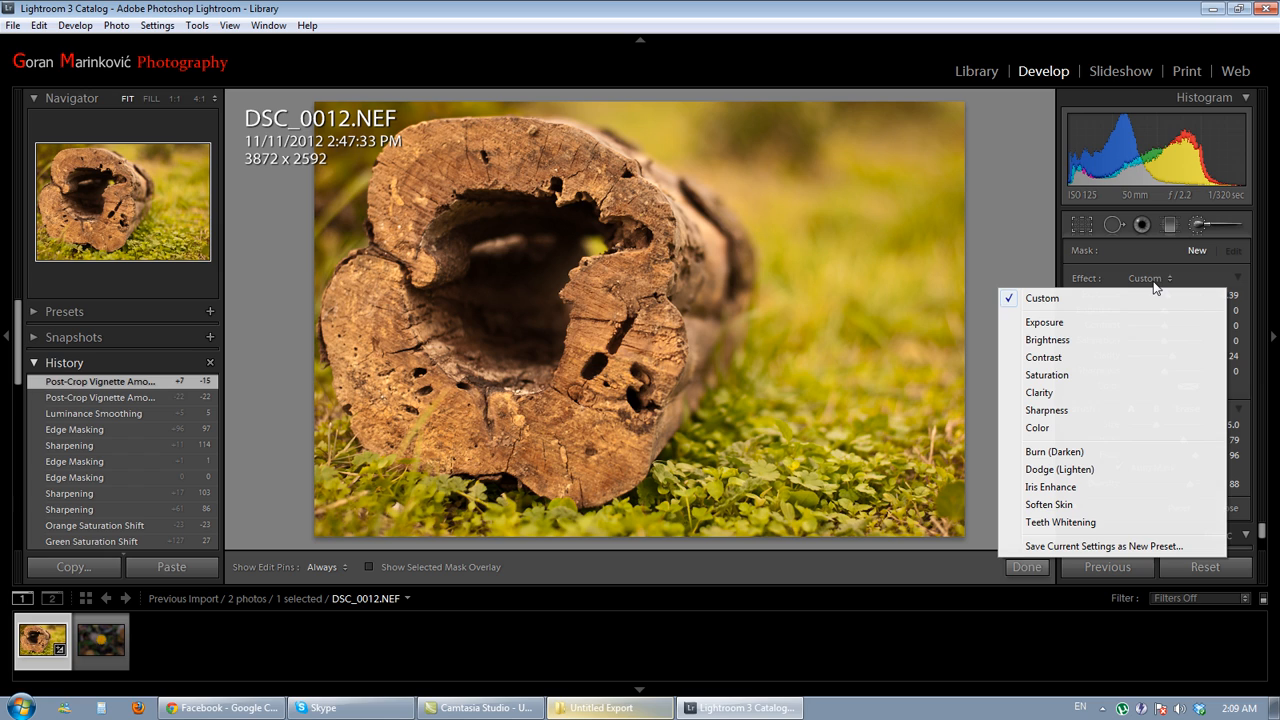
pyautogui.click(1083, 393)
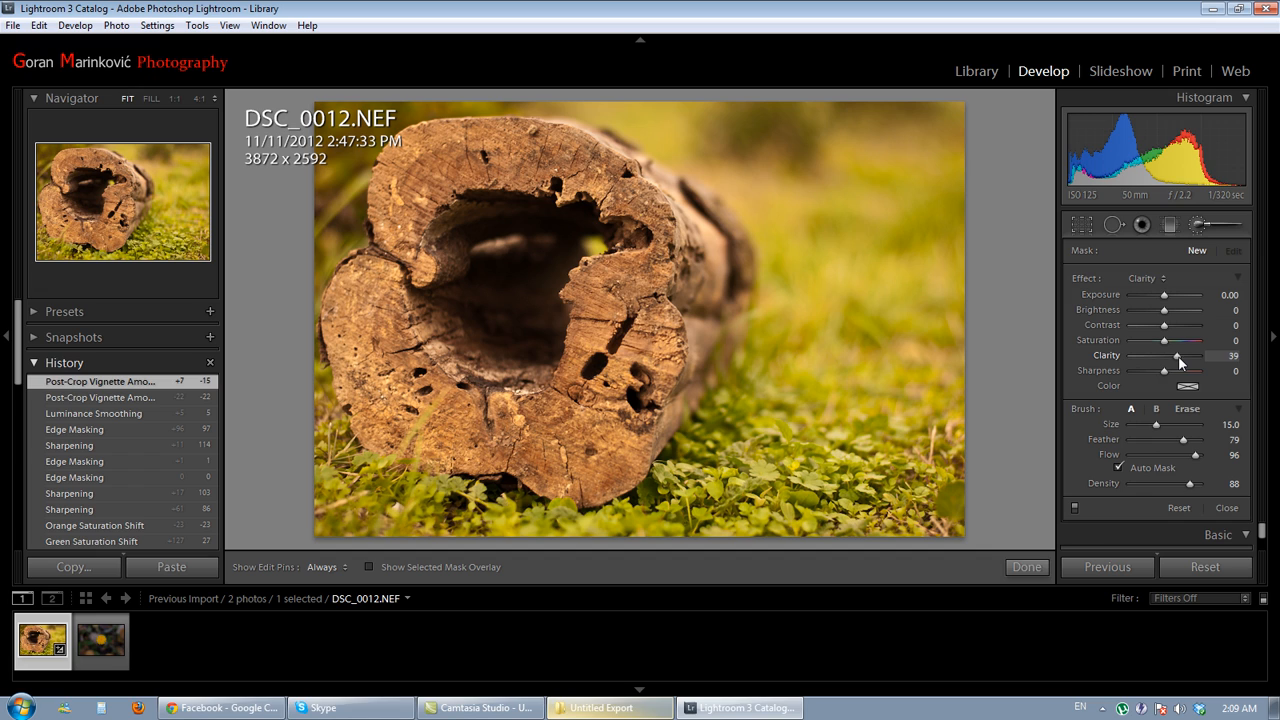
pyautogui.moveTo(1178, 357)
pyautogui.mouseDown()
pyautogui.moveTo(1157, 358)
pyautogui.moveTo(1176, 357)
pyautogui.mouseUp()
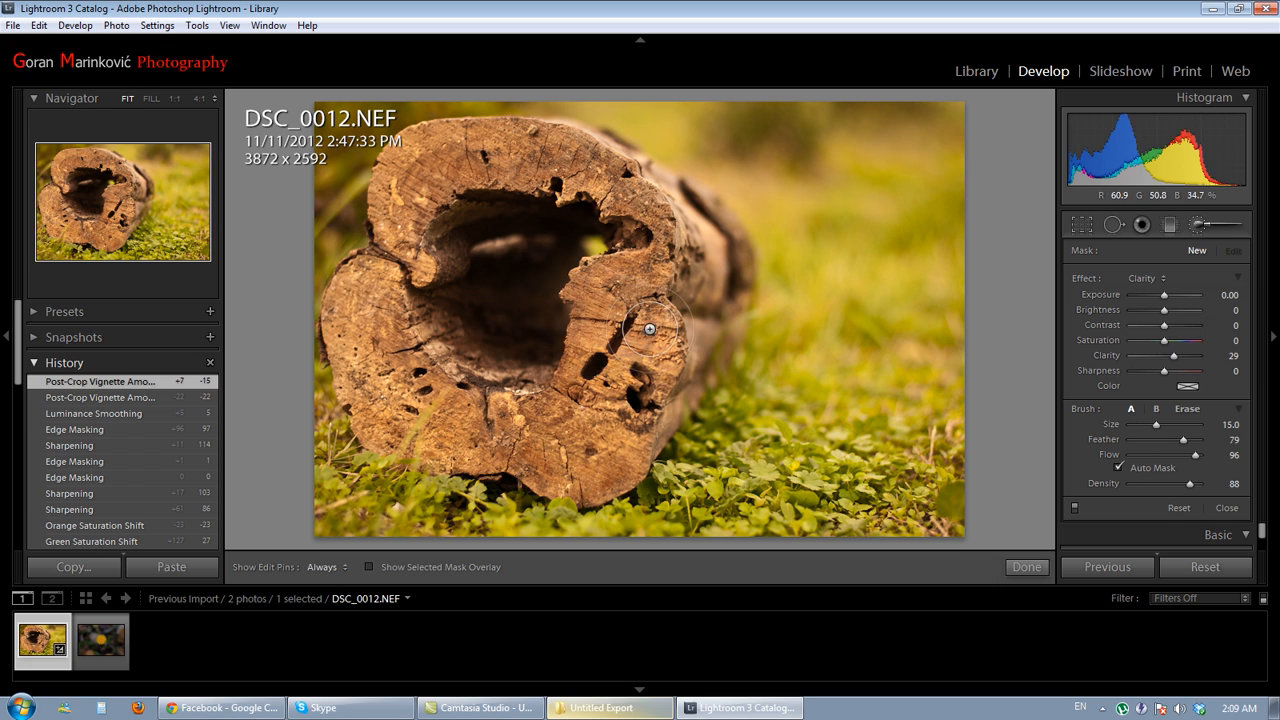
# Paint the clarity mask over the log's entire cut face around the hollow, checking coverage with the red mask overlay
pyautogui.press('p')
pyautogui.moveTo(642, 323)
pyautogui.mouseDown()
pyautogui.moveTo(630, 370)
pyautogui.moveTo(620, 354)
pyautogui.moveTo(638, 325)
pyautogui.mouseUp()
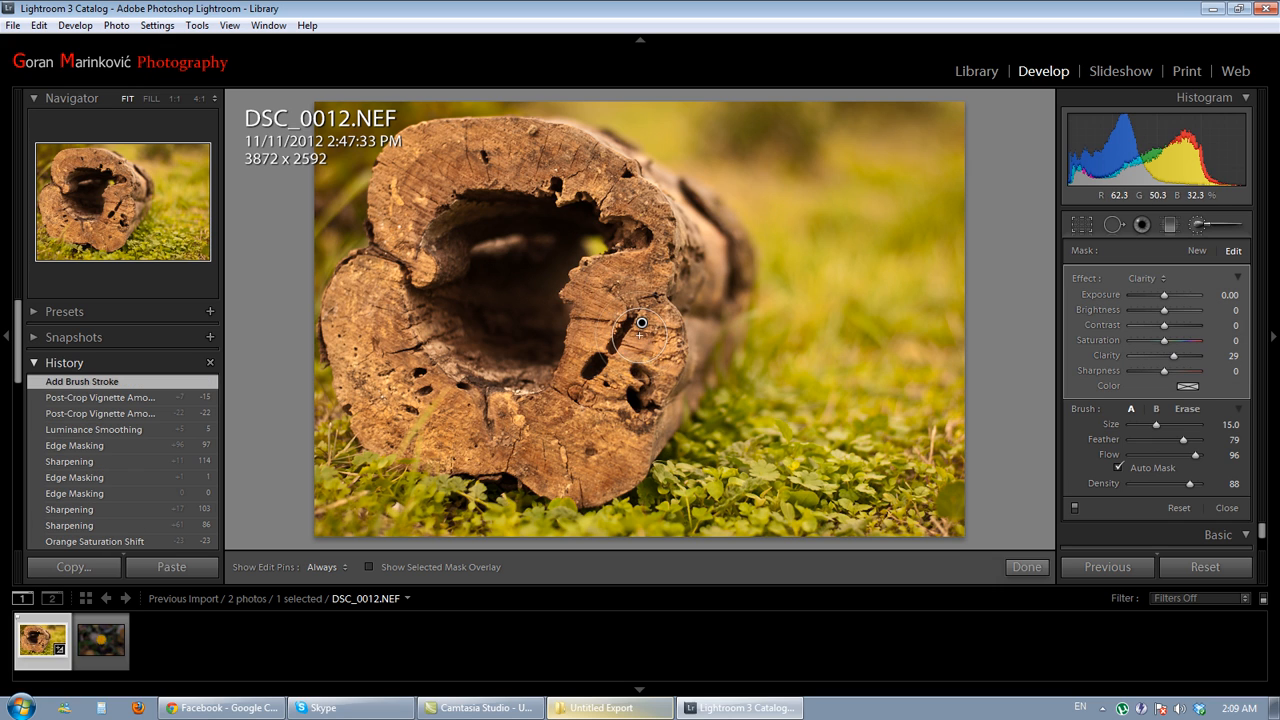
pyautogui.press('o')
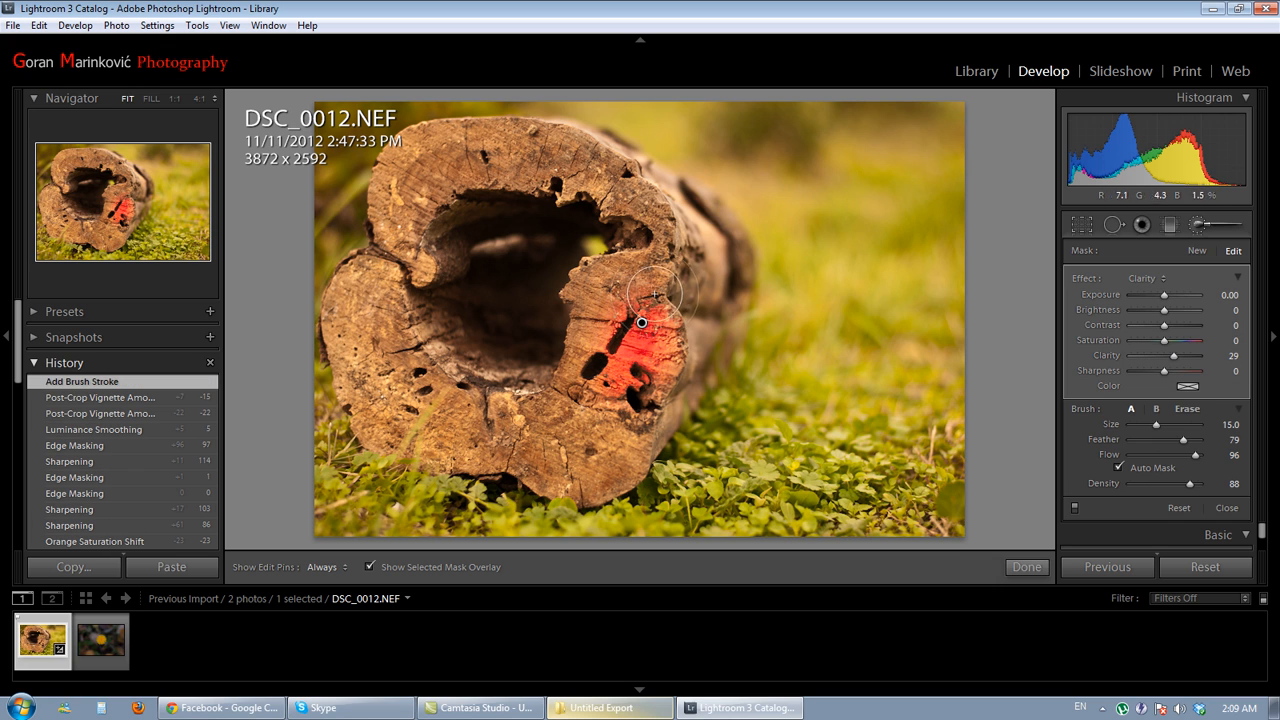
pyautogui.press('o')
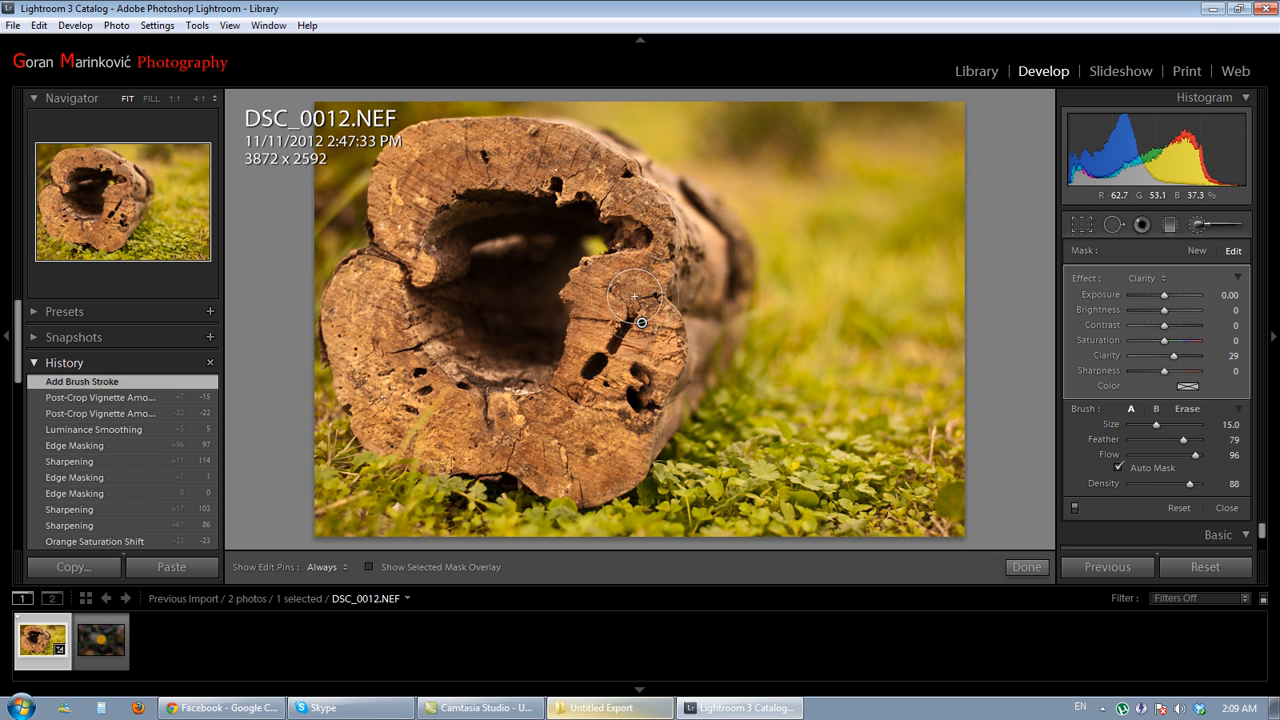
pyautogui.press('o')
pyautogui.press('h')
pyautogui.moveTo(632, 296)
pyautogui.mouseDown()
pyautogui.moveTo(604, 399)
pyautogui.moveTo(625, 314)
pyautogui.moveTo(613, 451)
pyautogui.moveTo(630, 388)
pyautogui.moveTo(562, 431)
pyautogui.moveTo(576, 422)
pyautogui.moveTo(506, 440)
pyautogui.moveTo(544, 428)
pyautogui.moveTo(582, 468)
pyautogui.moveTo(591, 441)
pyautogui.moveTo(415, 423)
pyautogui.moveTo(441, 429)
pyautogui.moveTo(404, 404)
pyautogui.moveTo(386, 331)
pyautogui.moveTo(369, 413)
pyautogui.moveTo(363, 341)
pyautogui.moveTo(405, 168)
pyautogui.moveTo(405, 224)
pyautogui.moveTo(439, 160)
pyautogui.moveTo(539, 149)
pyautogui.moveTo(636, 202)
pyautogui.moveTo(645, 241)
pyautogui.moveTo(627, 291)
pyautogui.moveTo(602, 286)
pyautogui.moveTo(591, 299)
pyautogui.moveTo(635, 435)
pyautogui.mouseUp()
pyautogui.press('h')
pyautogui.press('o')
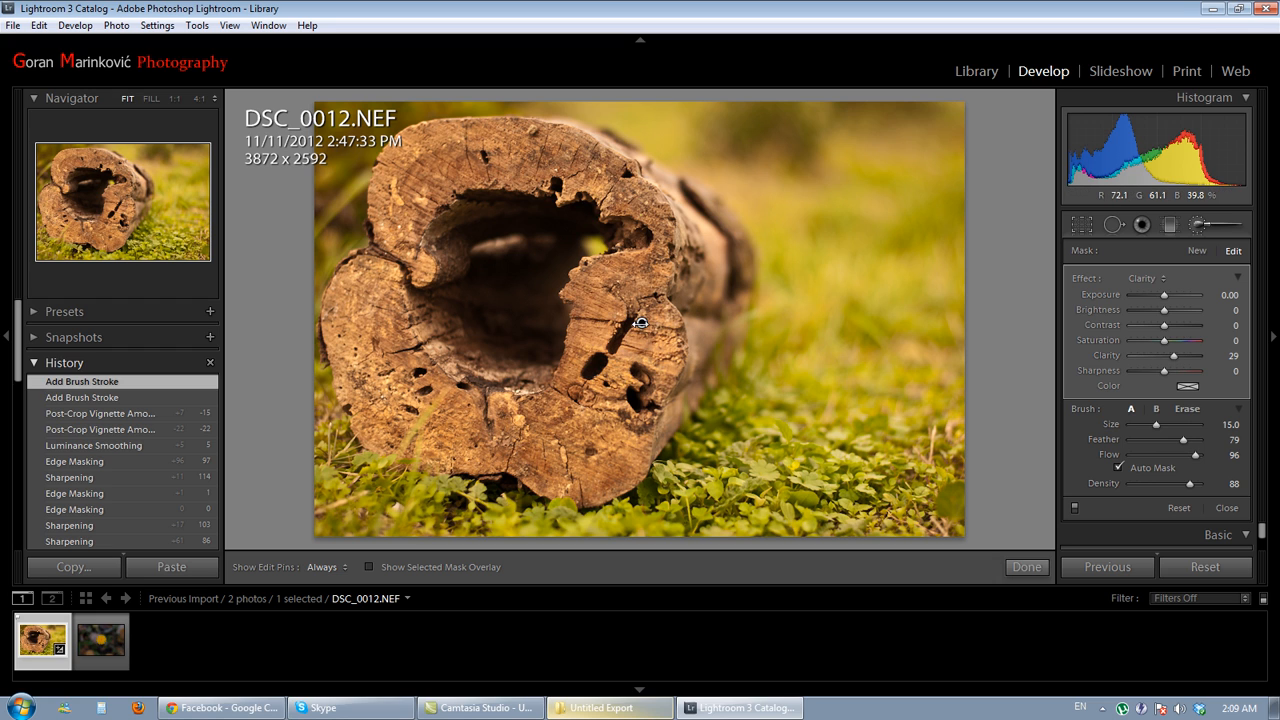
pyautogui.moveTo(640, 323)
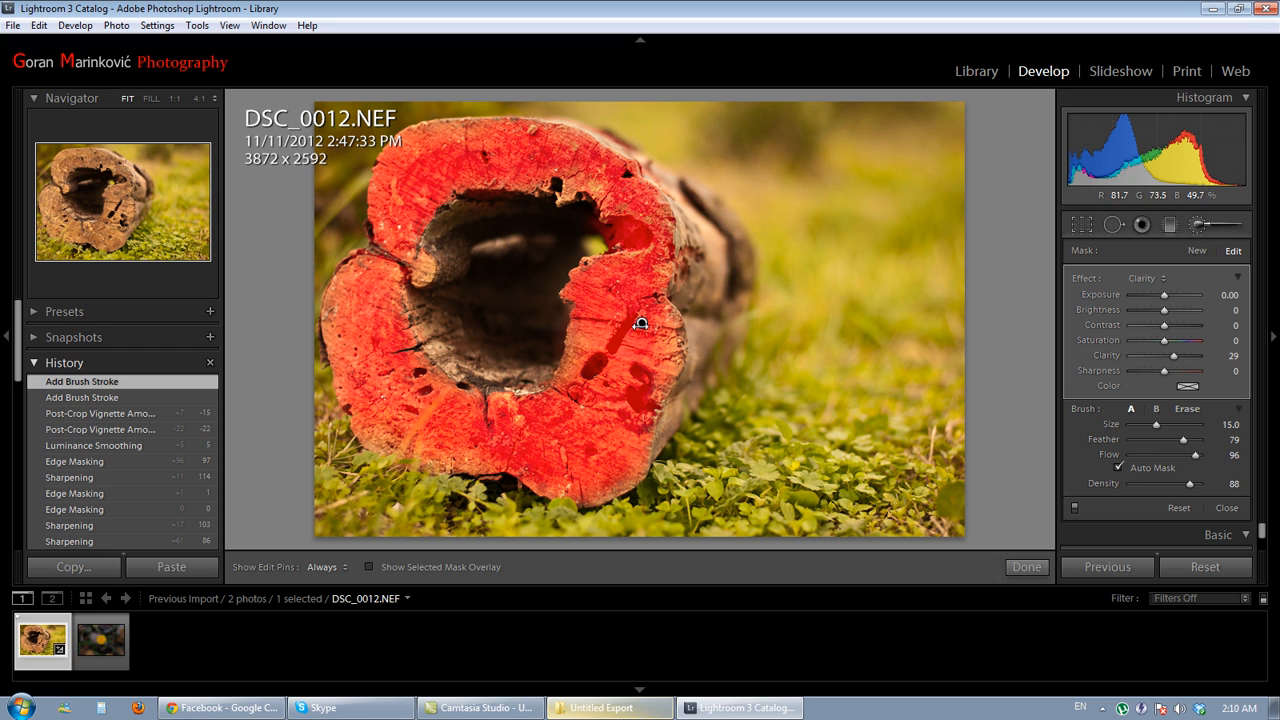
# Set the log mask's clarity to 68, contrast to -5 and exposure to -0.10, and close the Adjustment Brush
pyautogui.moveTo(1172, 363); pyautogui.dragTo(1210, 367)
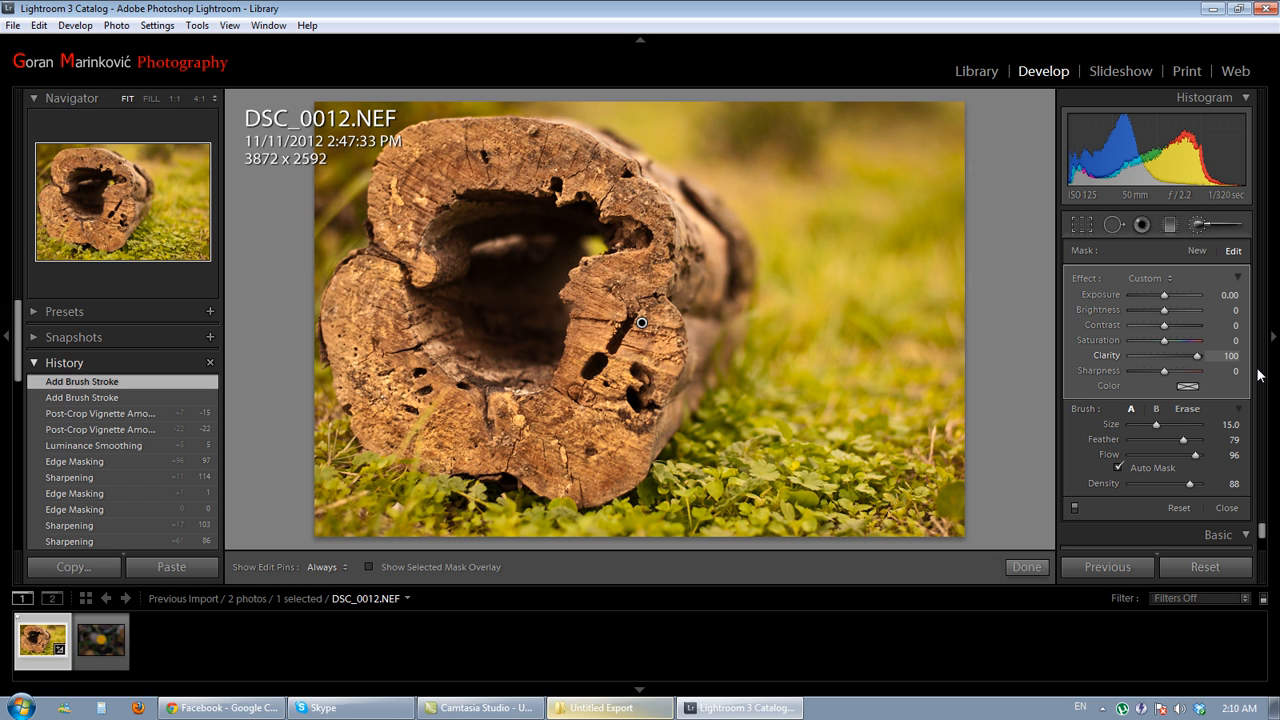
pyautogui.moveTo(1196, 369); pyautogui.dragTo(1185, 369)
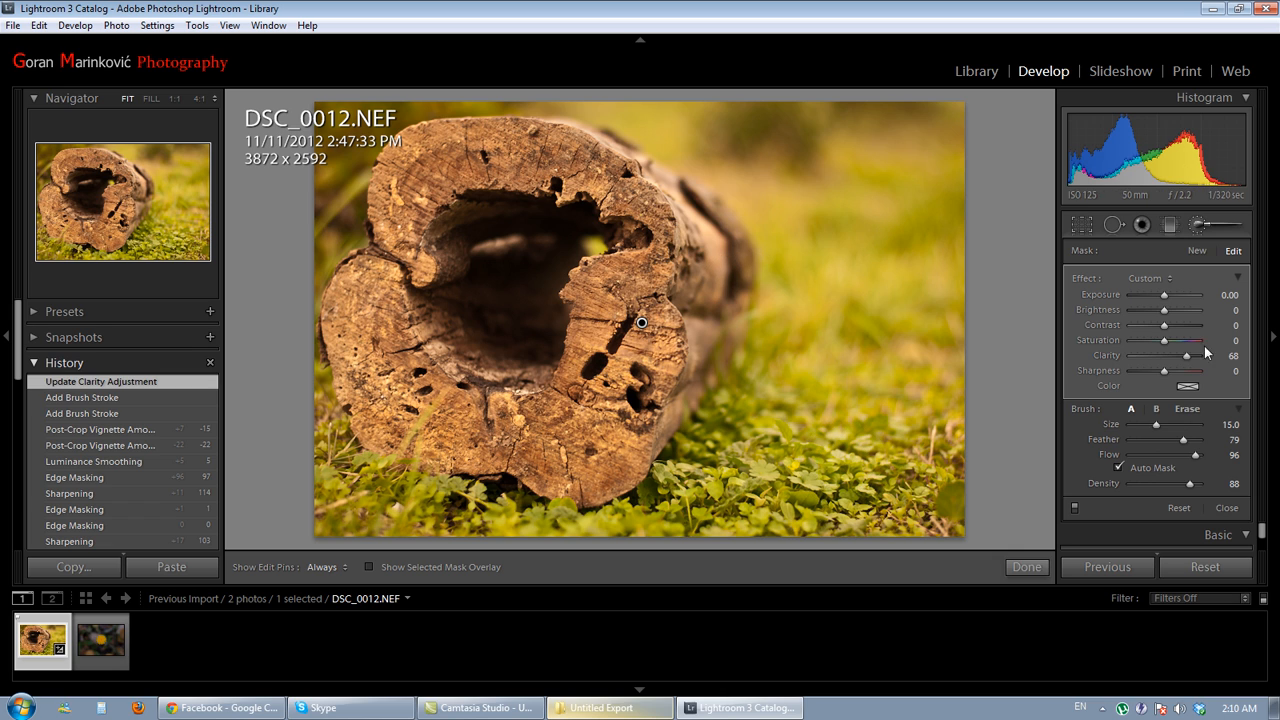
pyautogui.moveTo(1163, 335)
pyautogui.mouseDown()
pyautogui.moveTo(1208, 338)
pyautogui.moveTo(1011, 347)
pyautogui.moveTo(1186, 342)
pyautogui.moveTo(1161, 342)
pyautogui.mouseUp()
pyautogui.click(1162, 296)
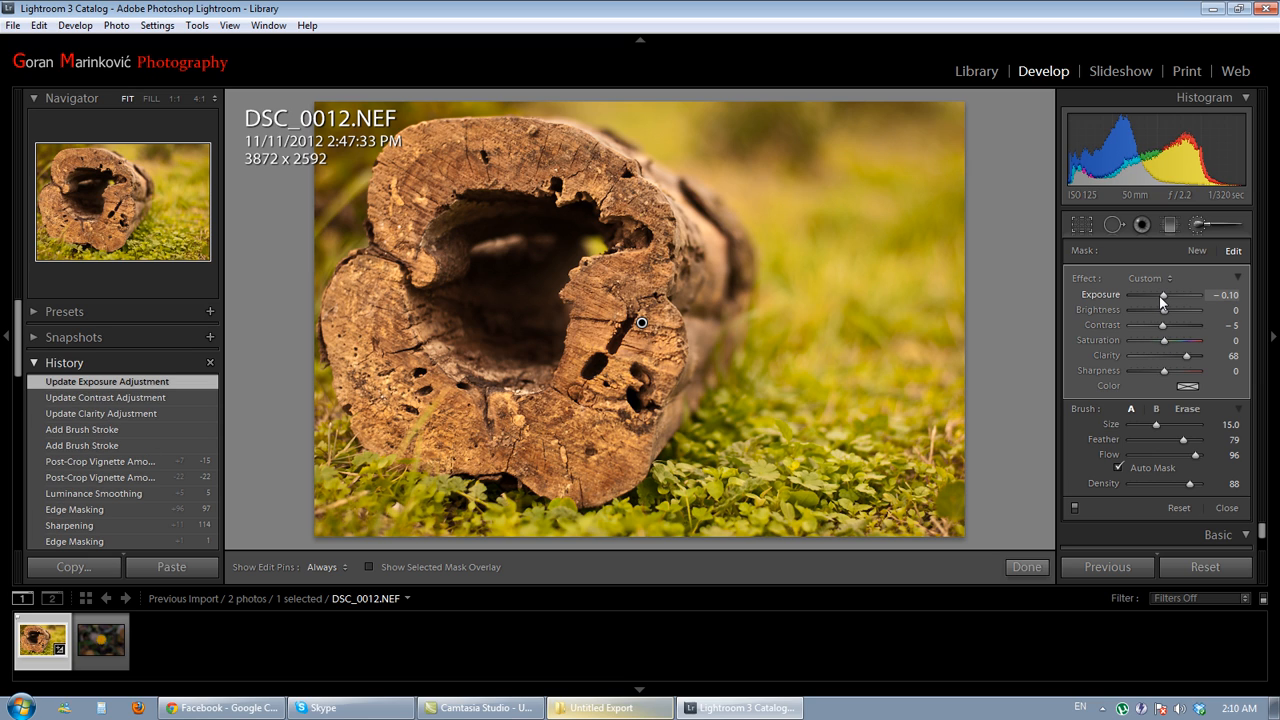
pyautogui.click(1162, 296)
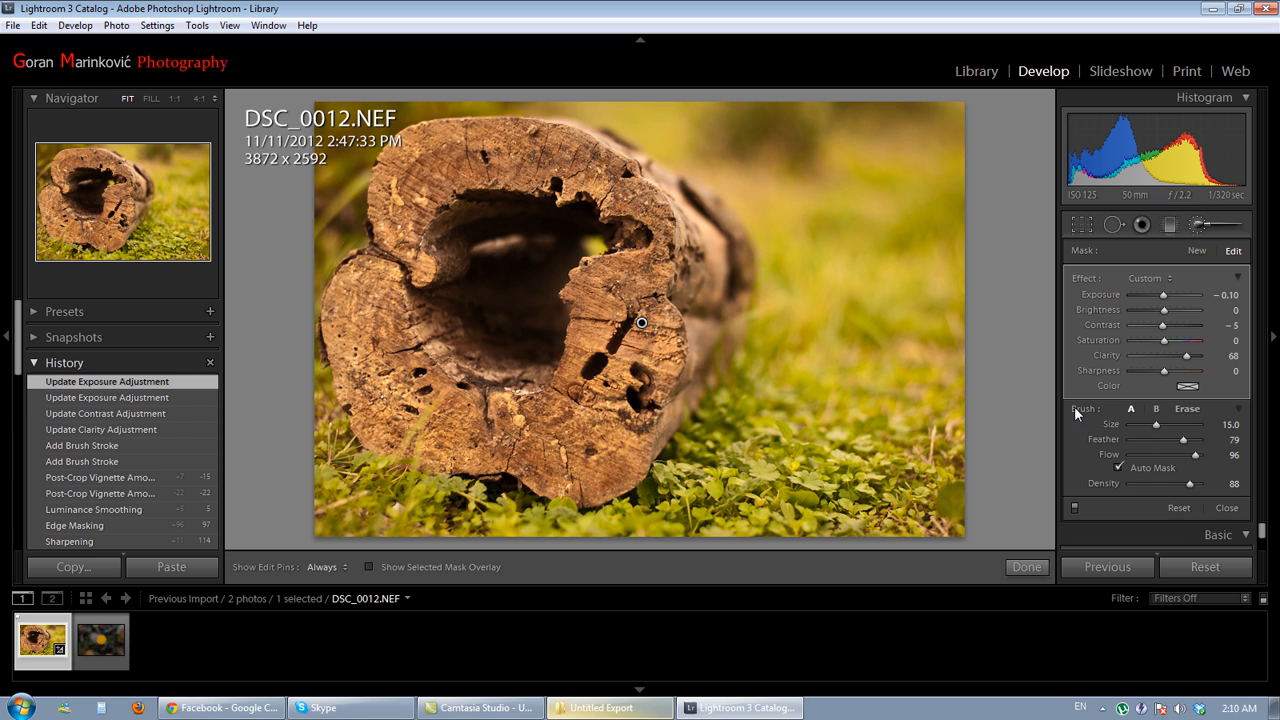
pyautogui.click(1197, 226)
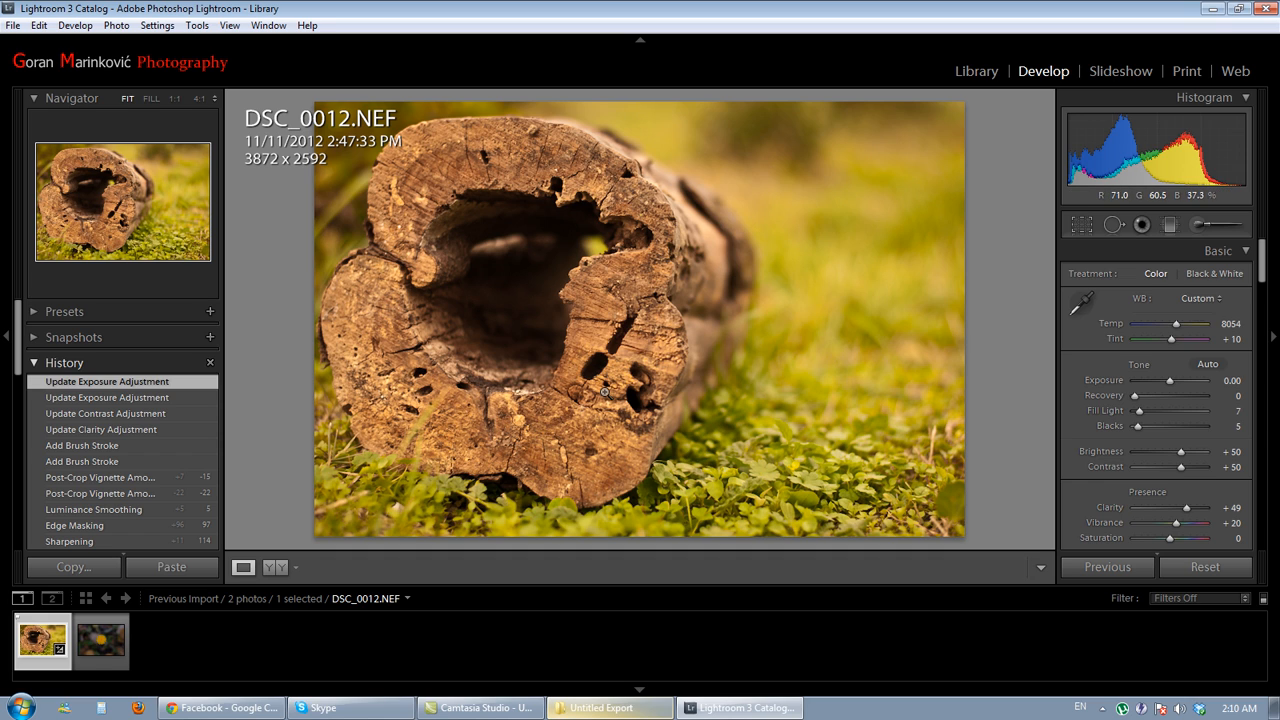
# Compare the log photo before and after editing in the side-by-side, stacked and split views, and return to the single view
pyautogui.click(280, 567)
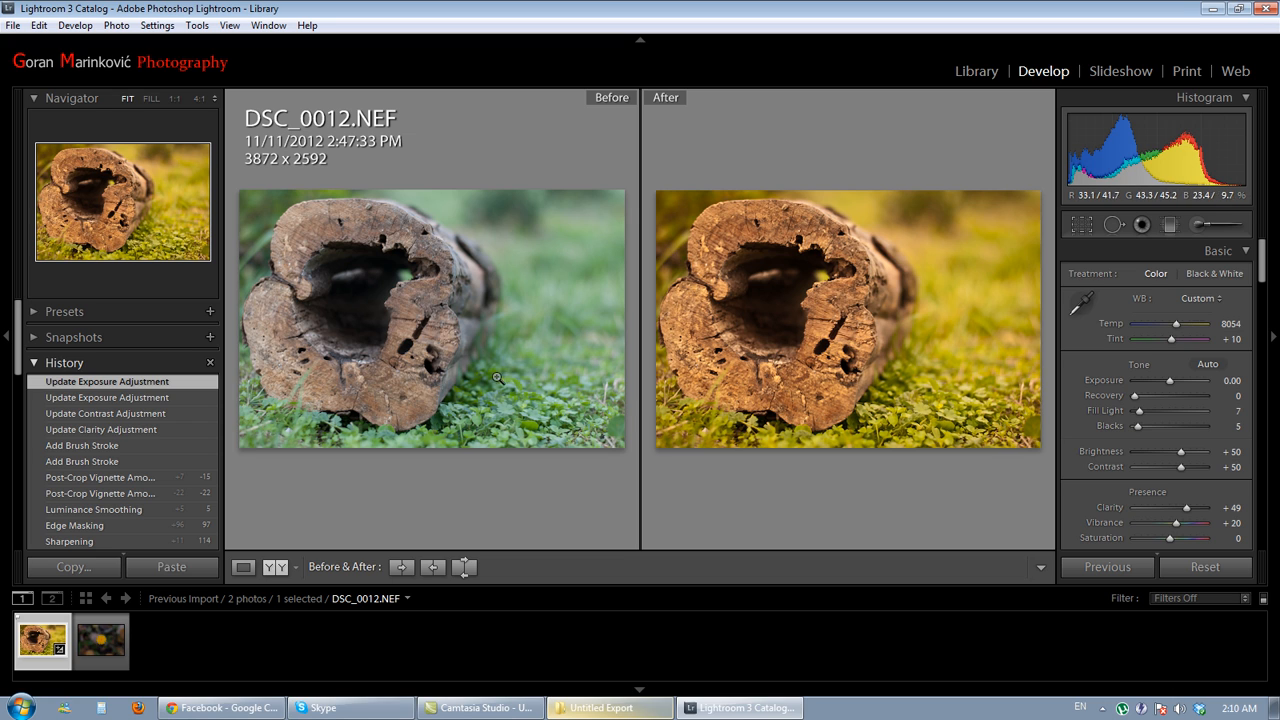
pyautogui.click(283, 567)
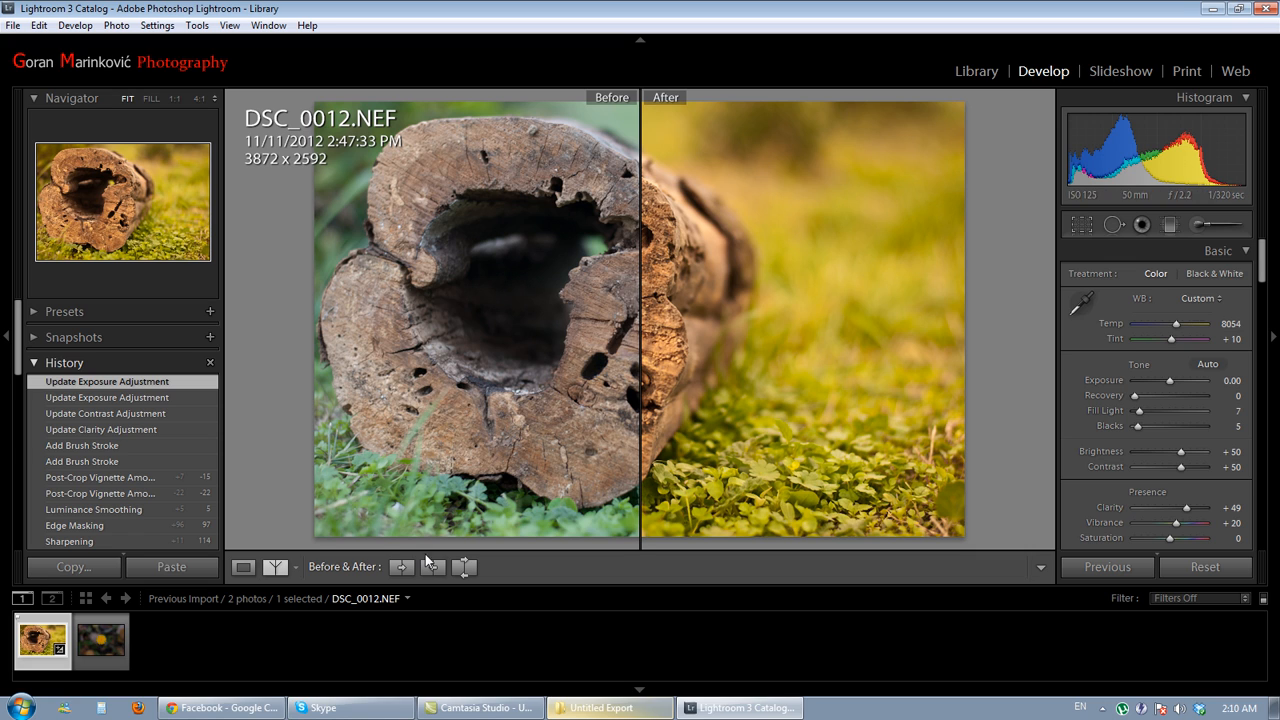
pyautogui.click(280, 567)
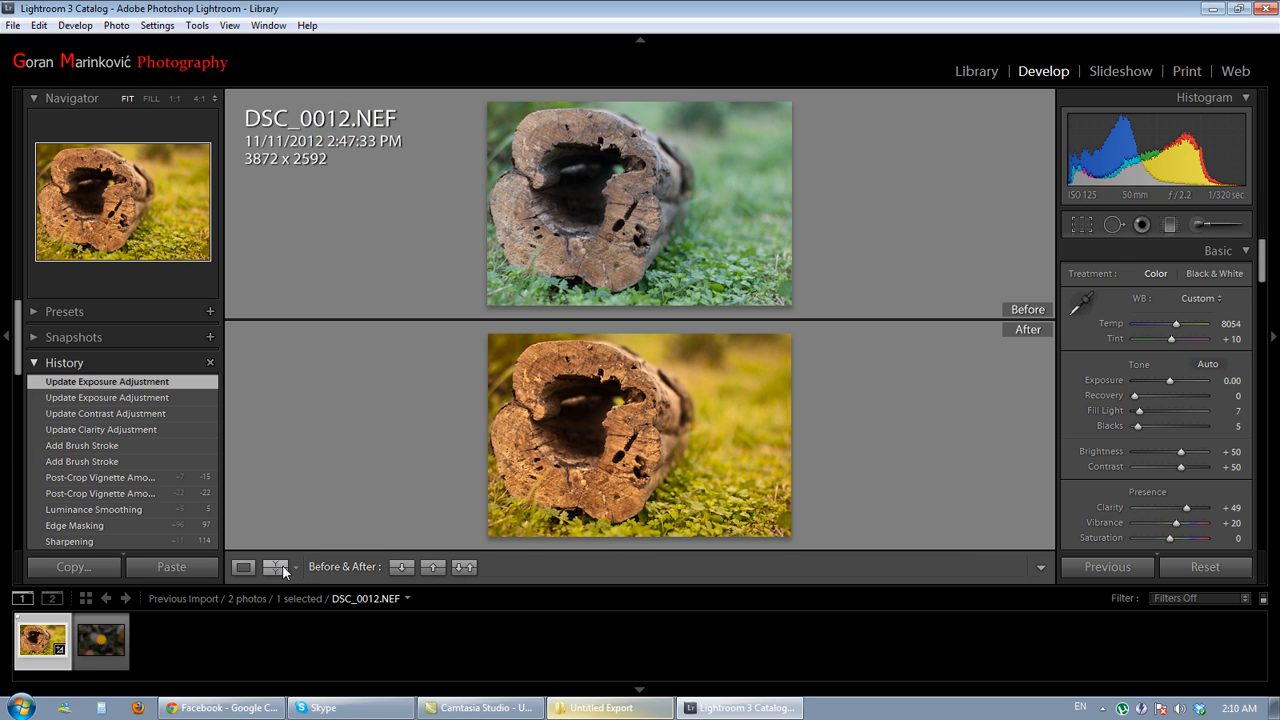
pyautogui.click(280, 567)
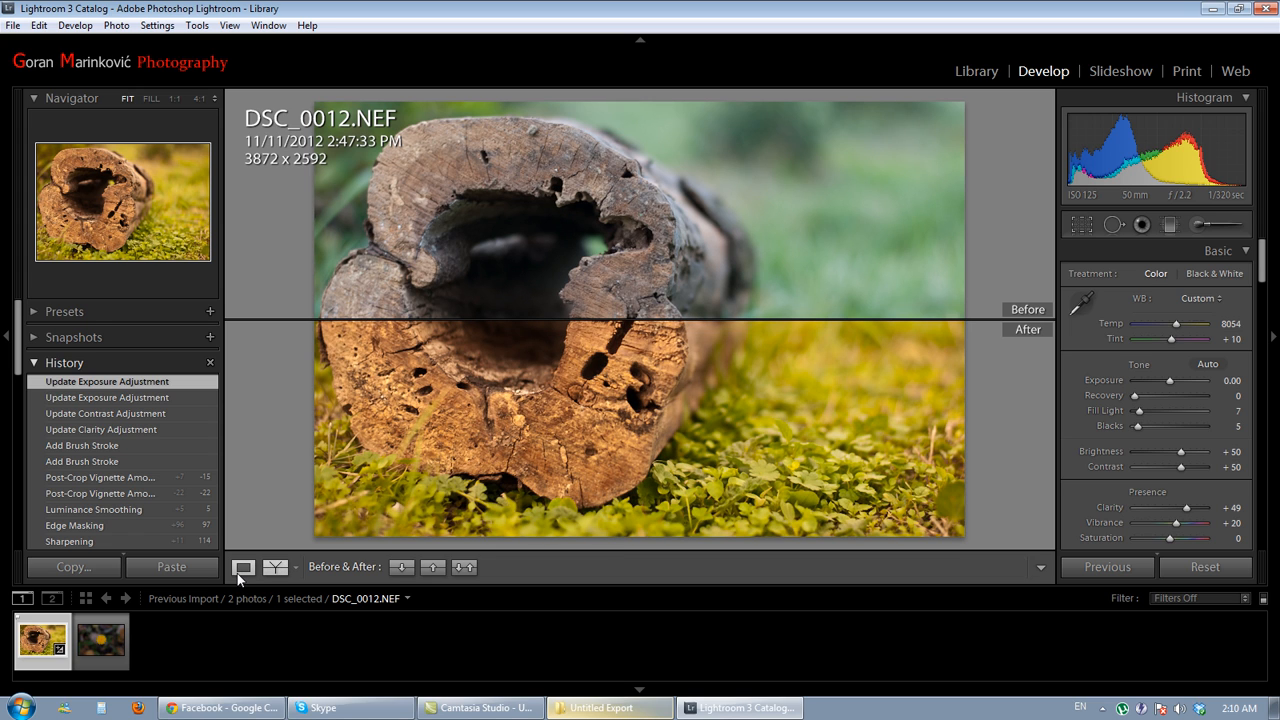
pyautogui.click(239, 571)
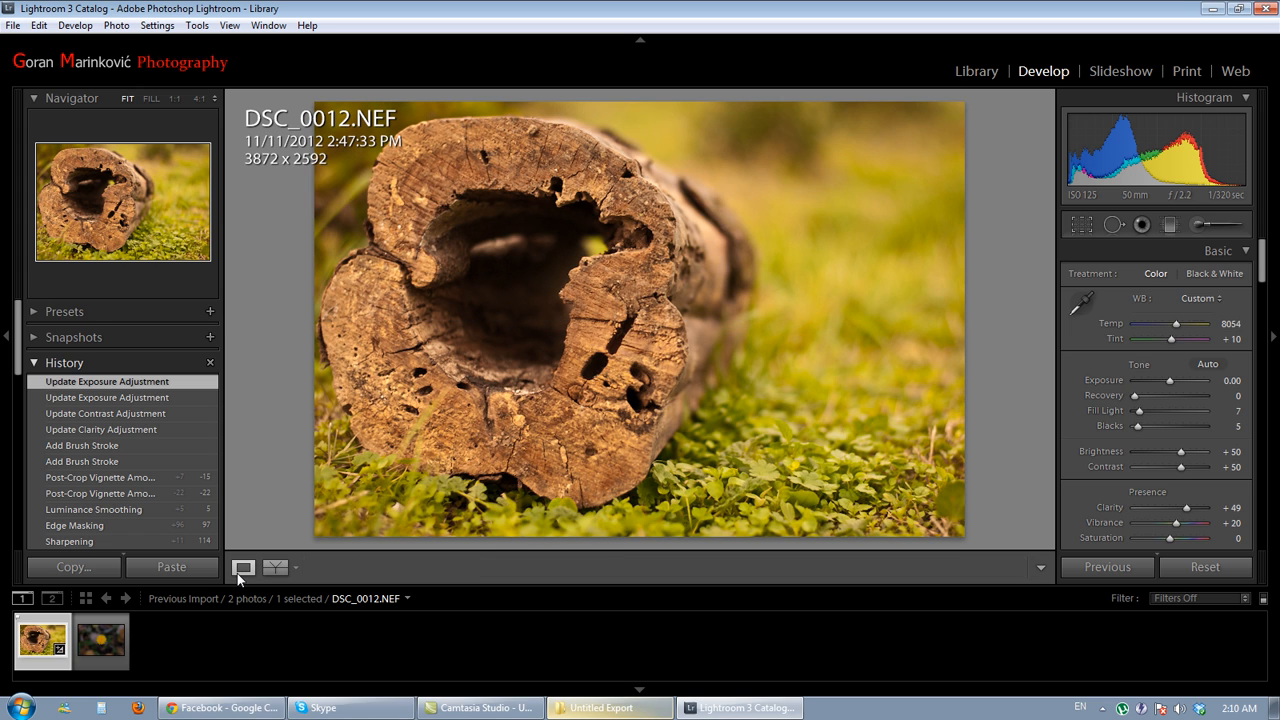
pyautogui.click(275, 572)
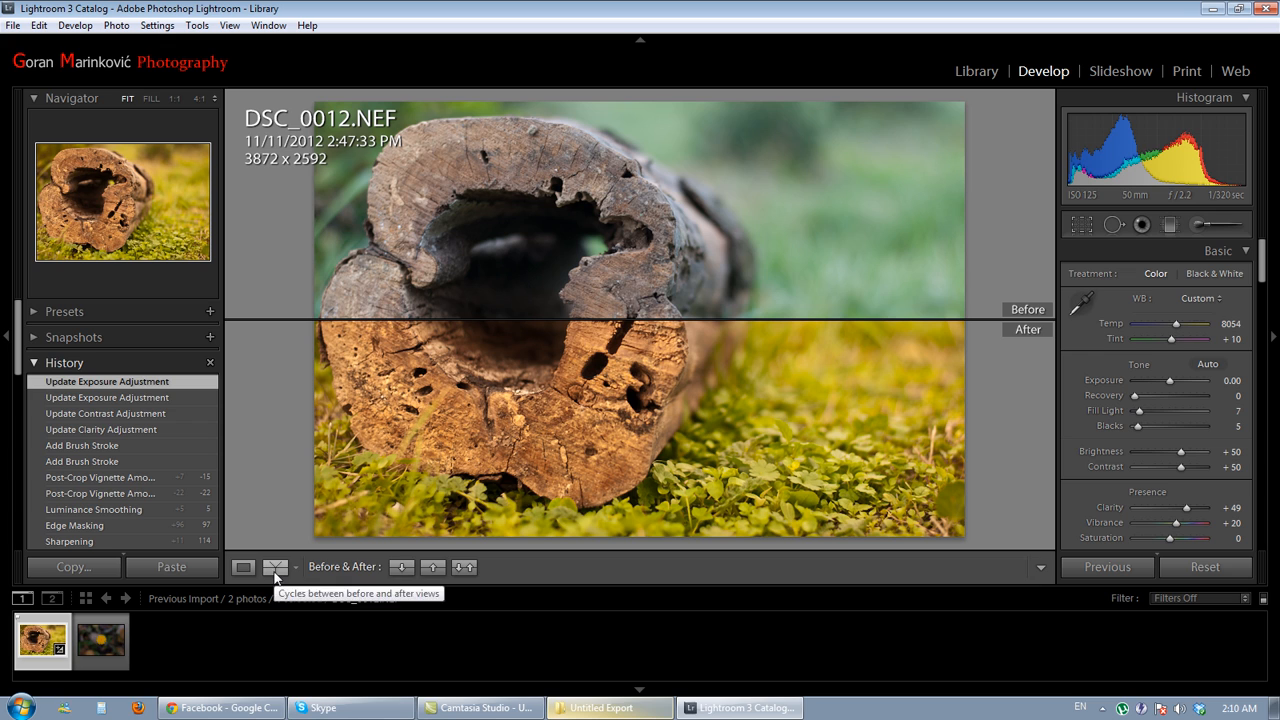
pyautogui.click(280, 572)
pyautogui.click(277, 570)
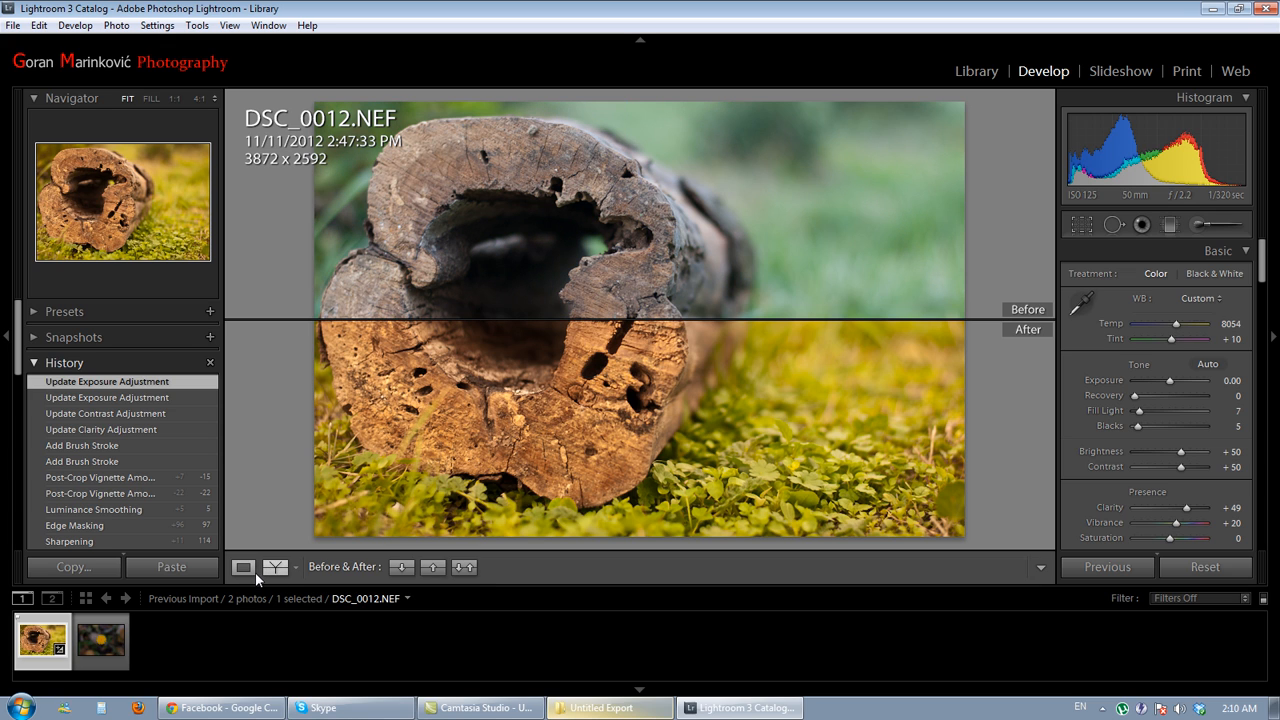
pyautogui.click(250, 574)
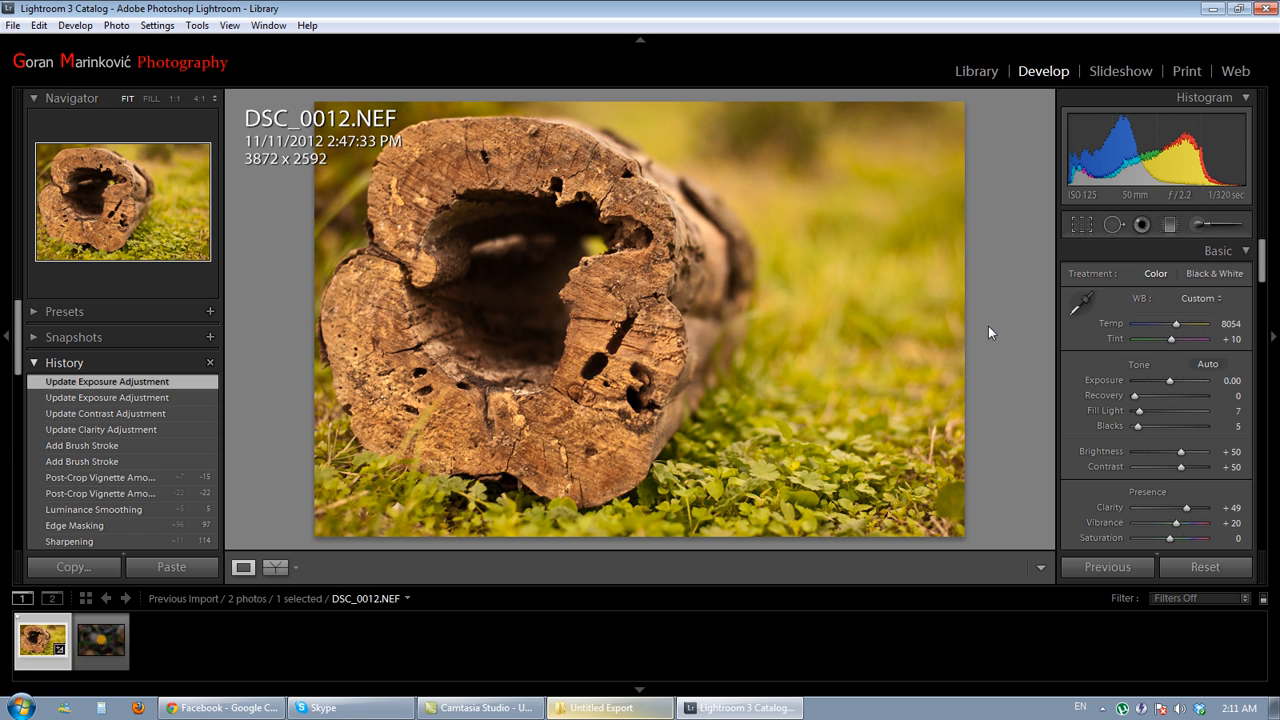
# Switch to the dandelion photo DSC_0117.NEF, show its exposure info overlay and set the white balance to Shade
pyautogui.press('Right')
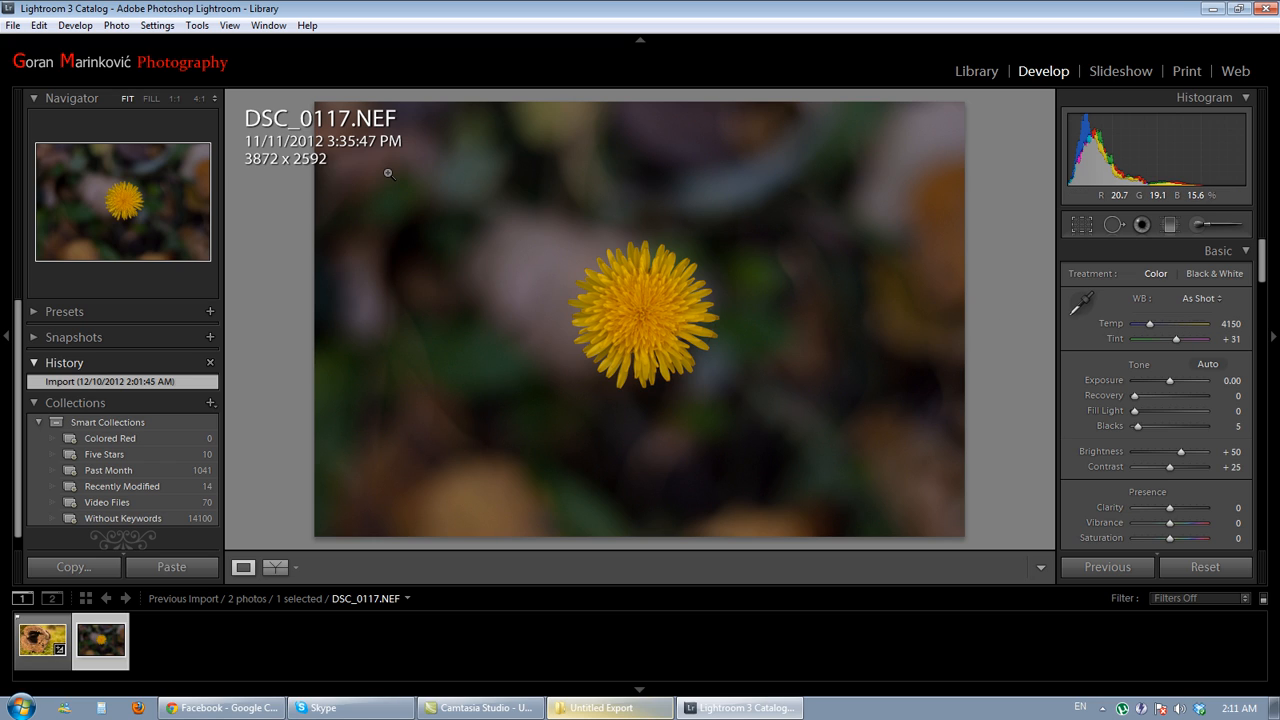
pyautogui.press('i')
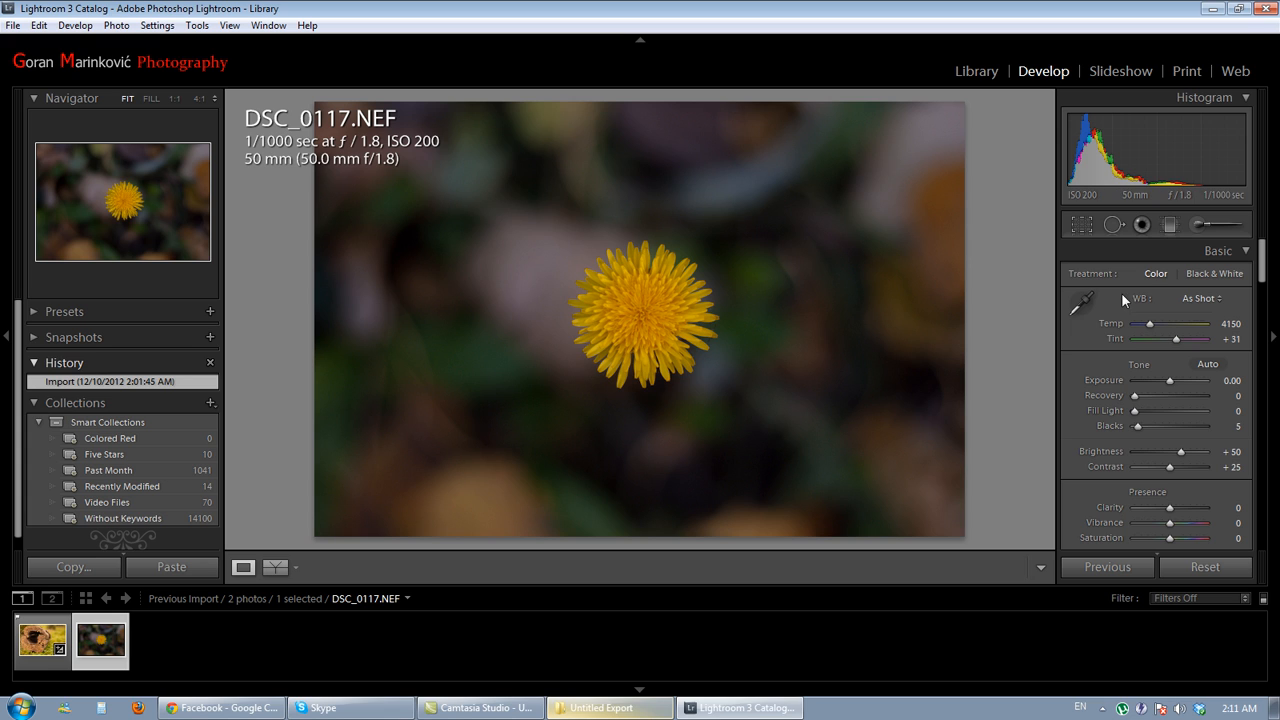
pyautogui.click(1195, 298)
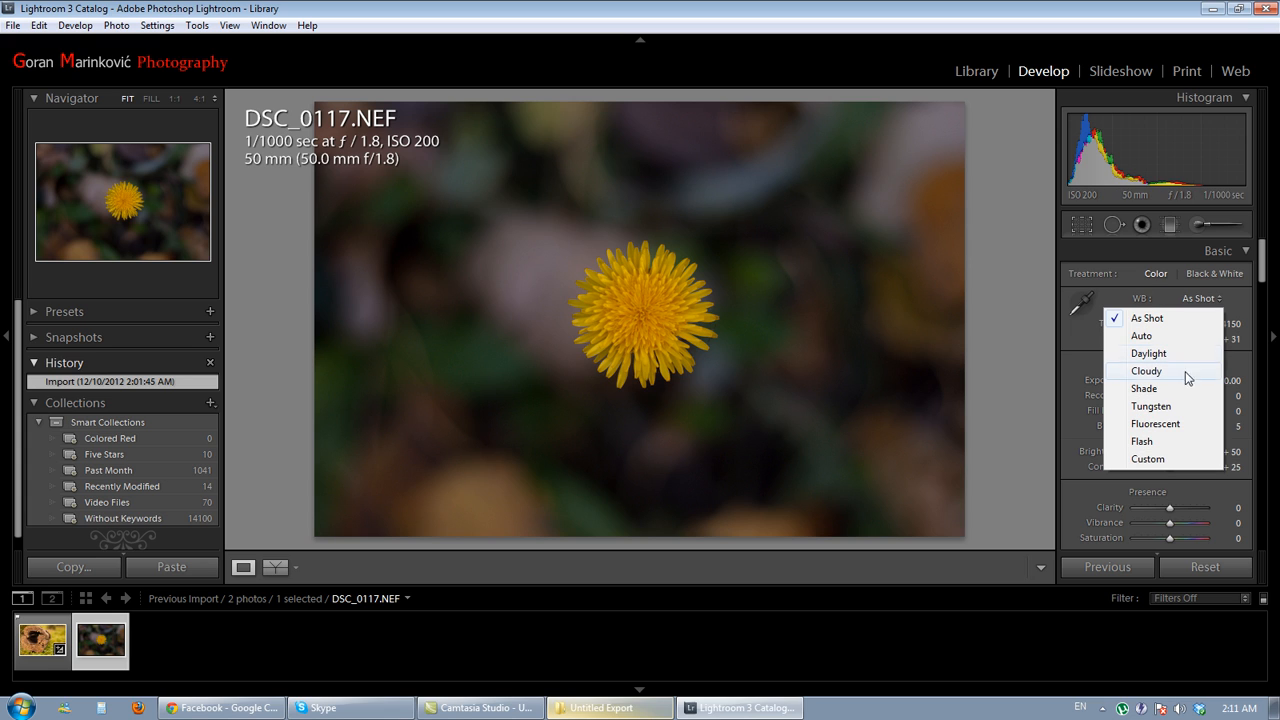
pyautogui.click(1145, 388)
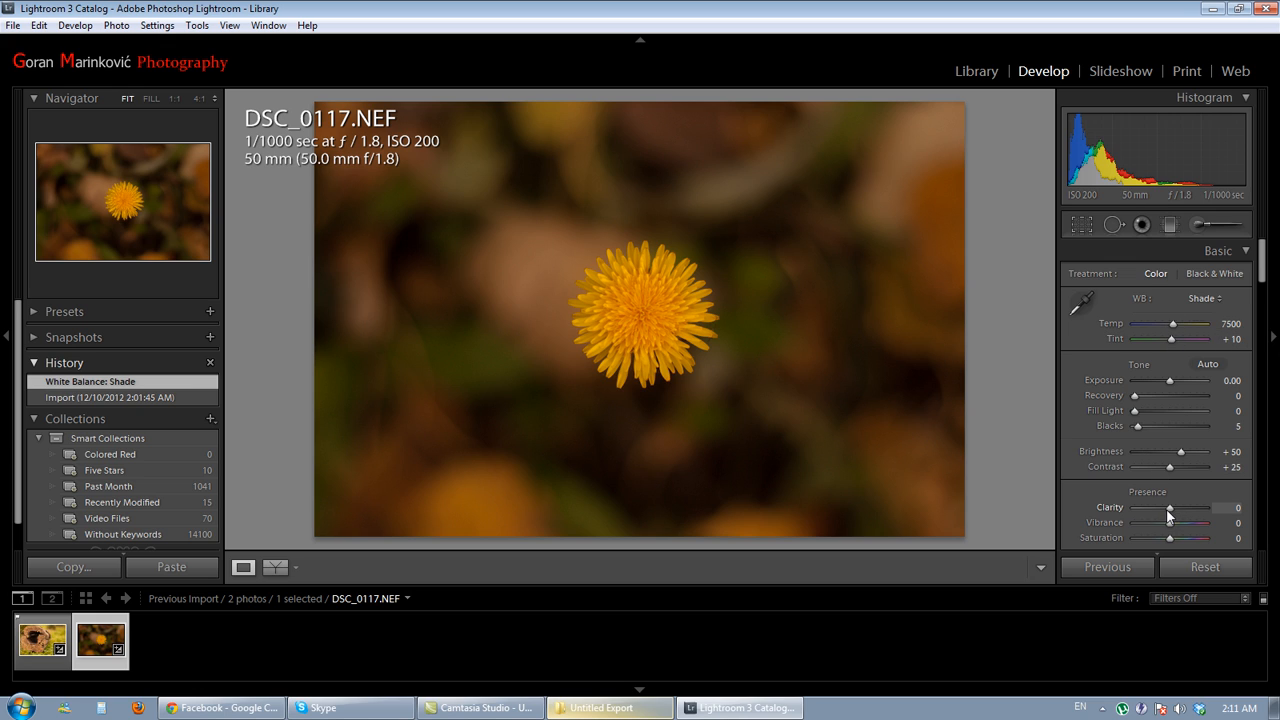
# Set the dandelion photo's clarity to +72, checking the petals at 1:1, with vibrance +13 and saturation -6
pyautogui.moveTo(1168, 509)
pyautogui.mouseDown()
pyautogui.moveTo(1203, 505)
pyautogui.moveTo(1182, 507)
pyautogui.mouseUp()
pyautogui.click(694, 297)
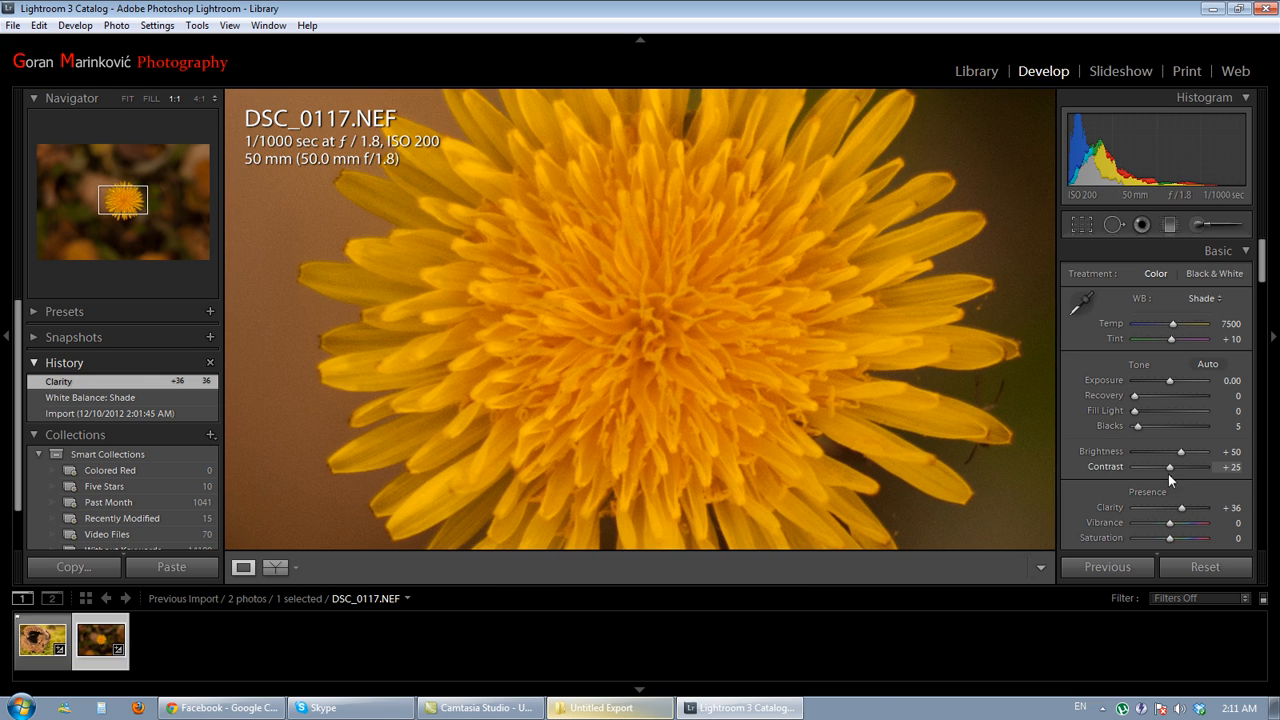
pyautogui.moveTo(1181, 507)
pyautogui.mouseDown()
pyautogui.moveTo(1131, 508)
pyautogui.moveTo(1194, 504)
pyautogui.mouseUp()
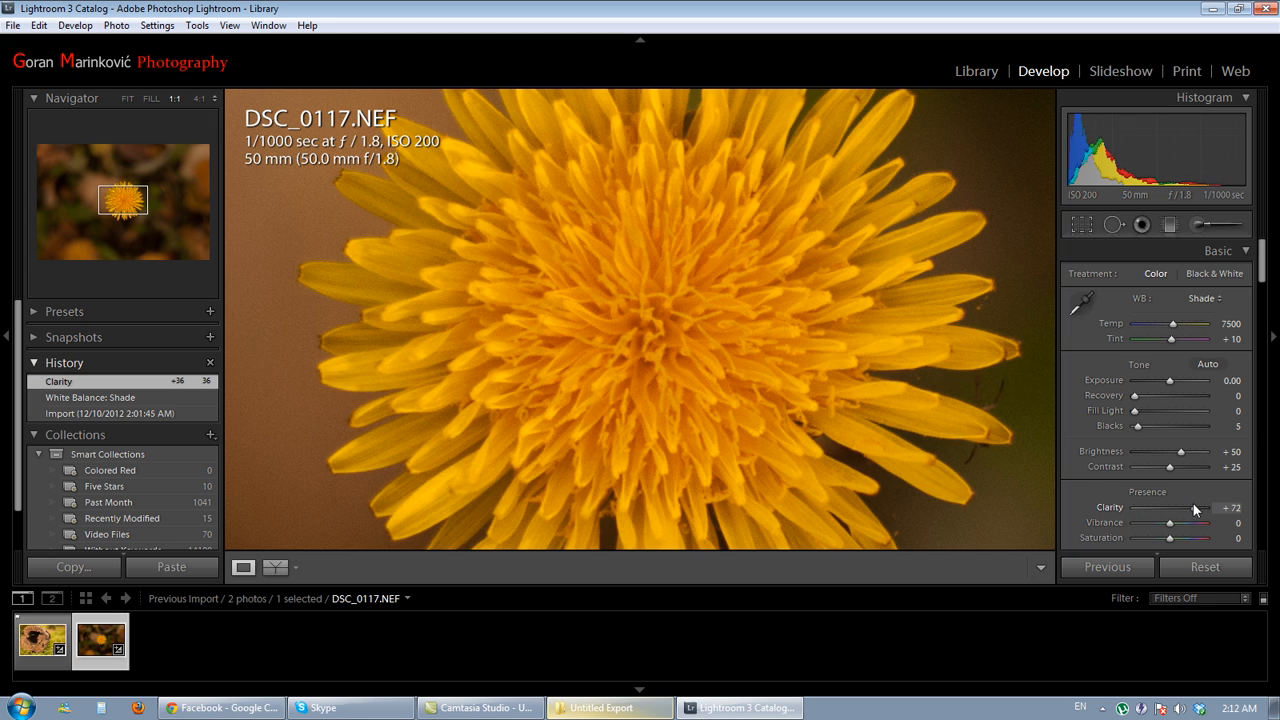
pyautogui.click(682, 291)
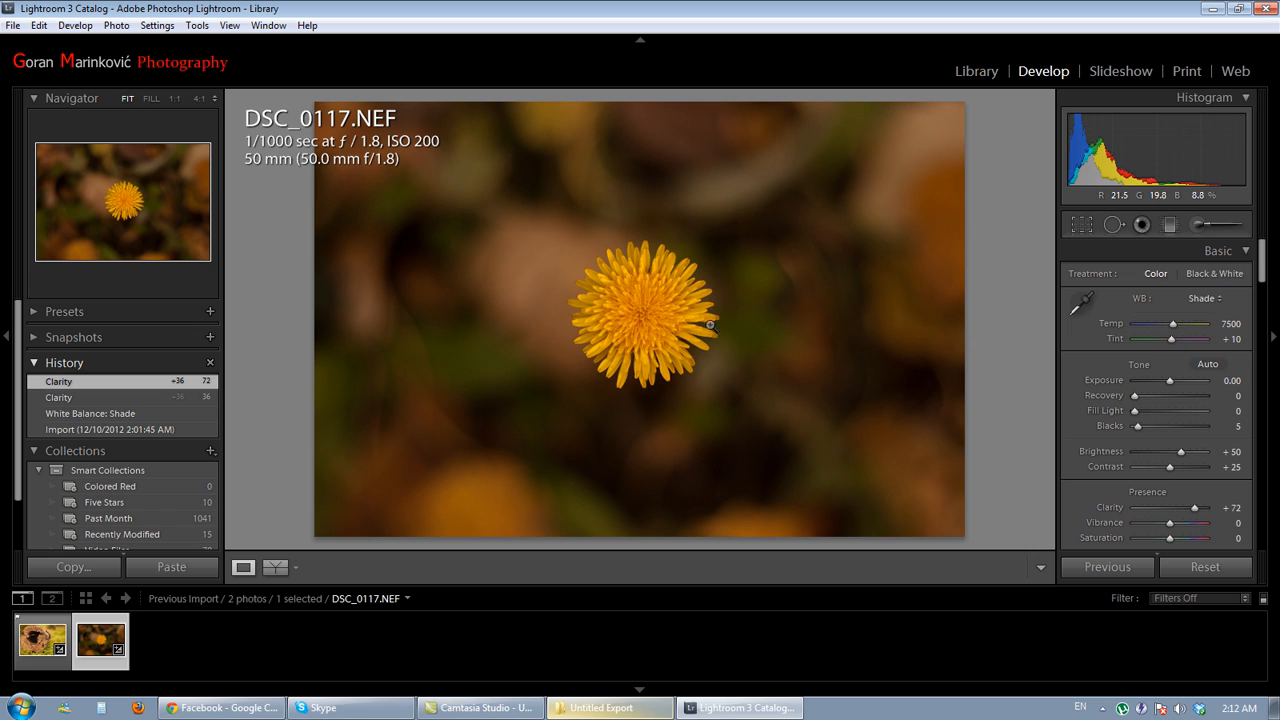
pyautogui.moveTo(1167, 522); pyautogui.dragTo(1171, 528)
pyautogui.moveTo(1171, 538); pyautogui.dragTo(1168, 540)
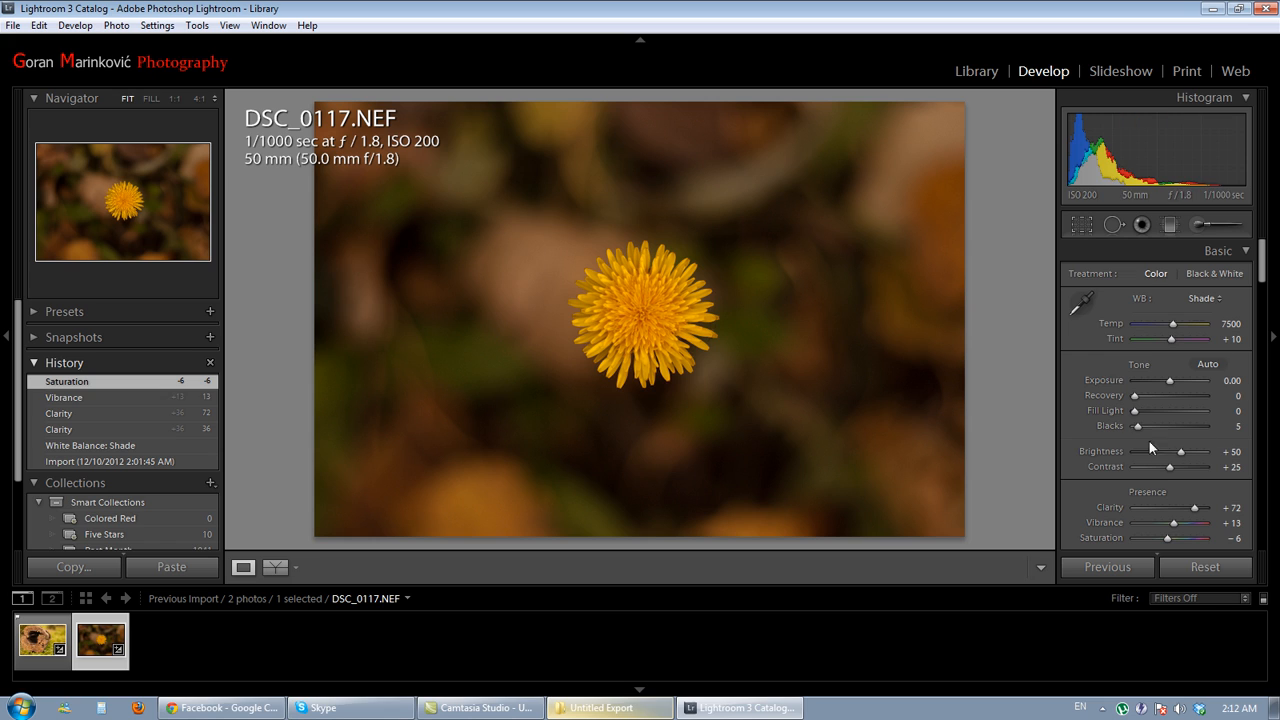
# Try different colour hue shifts on the dandelion photo, undo the unwanted ones and set the green hue to +16
pyautogui.scroll(-10, 1085, 448)
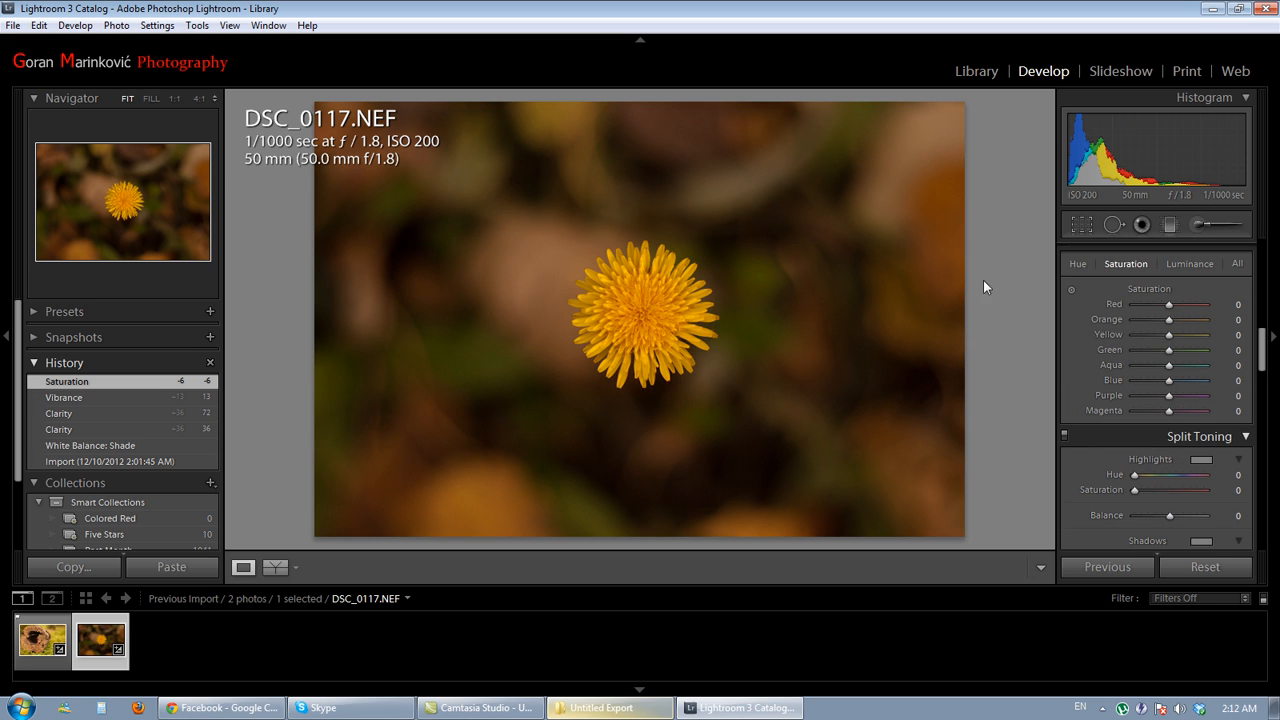
pyautogui.click(1080, 266)
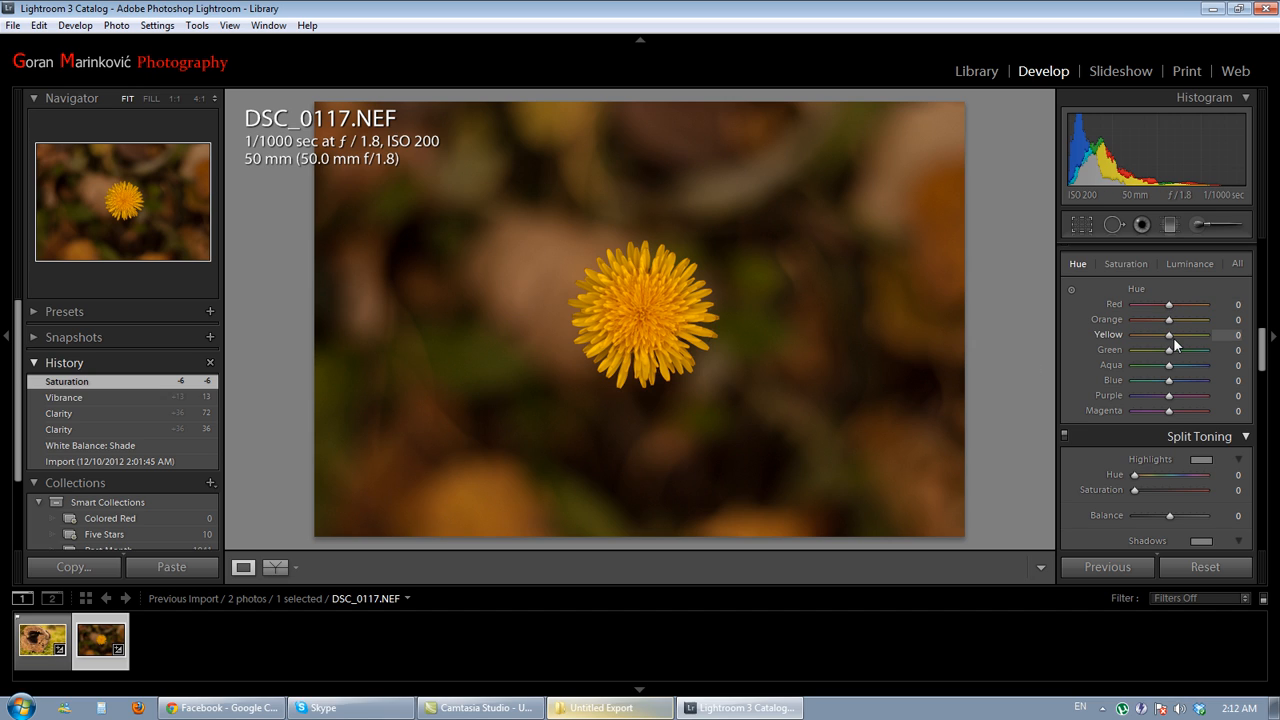
pyautogui.moveTo(1172, 343)
pyautogui.mouseDown()
pyautogui.moveTo(1126, 332)
pyautogui.moveTo(1237, 341)
pyautogui.moveTo(1169, 341)
pyautogui.mouseUp()
pyautogui.moveTo(1172, 343); pyautogui.dragTo(1130, 335)
pyautogui.hotkey('ctrl', 'z')
pyautogui.moveTo(1170, 322); pyautogui.dragTo(1175, 365)
pyautogui.hotkey('ctrl', 'z')
# Set the green saturation to +2 and the sharpening amount to 59
pyautogui.click(1124, 264)
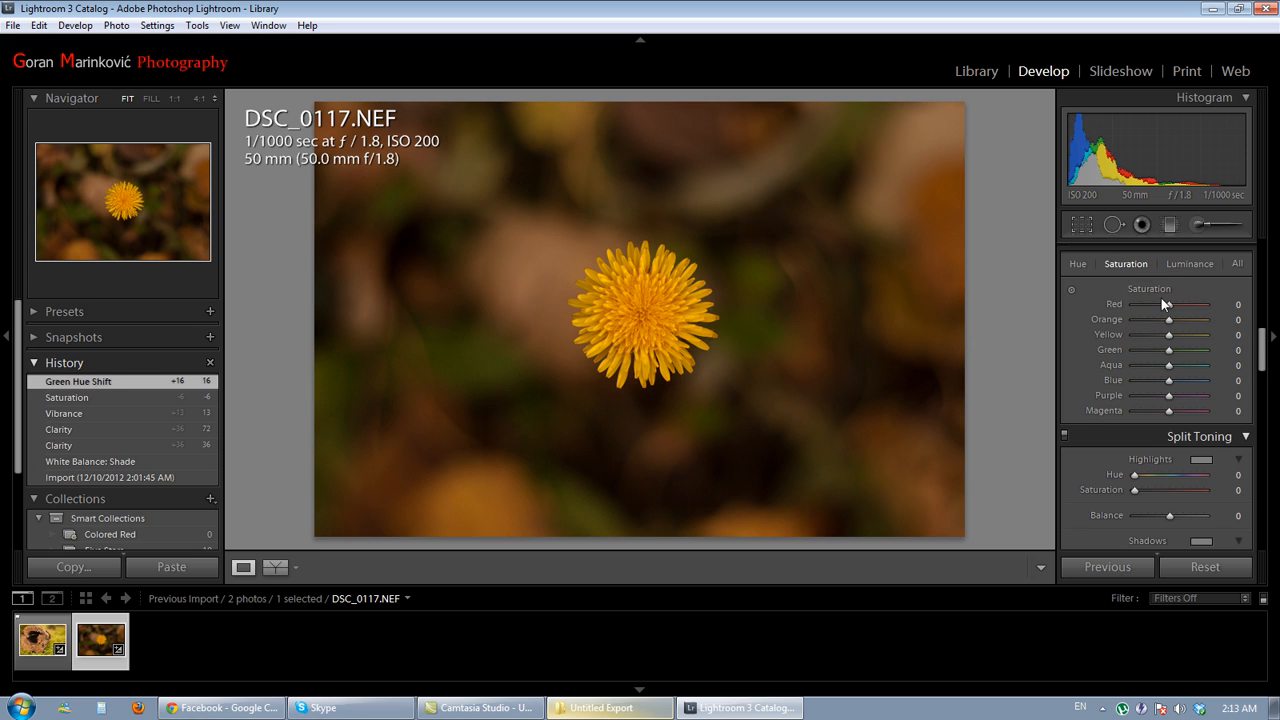
pyautogui.moveTo(1169, 349)
pyautogui.mouseDown()
pyautogui.moveTo(1115, 348)
pyautogui.moveTo(1247, 354)
pyautogui.moveTo(1170, 350)
pyautogui.mouseUp()
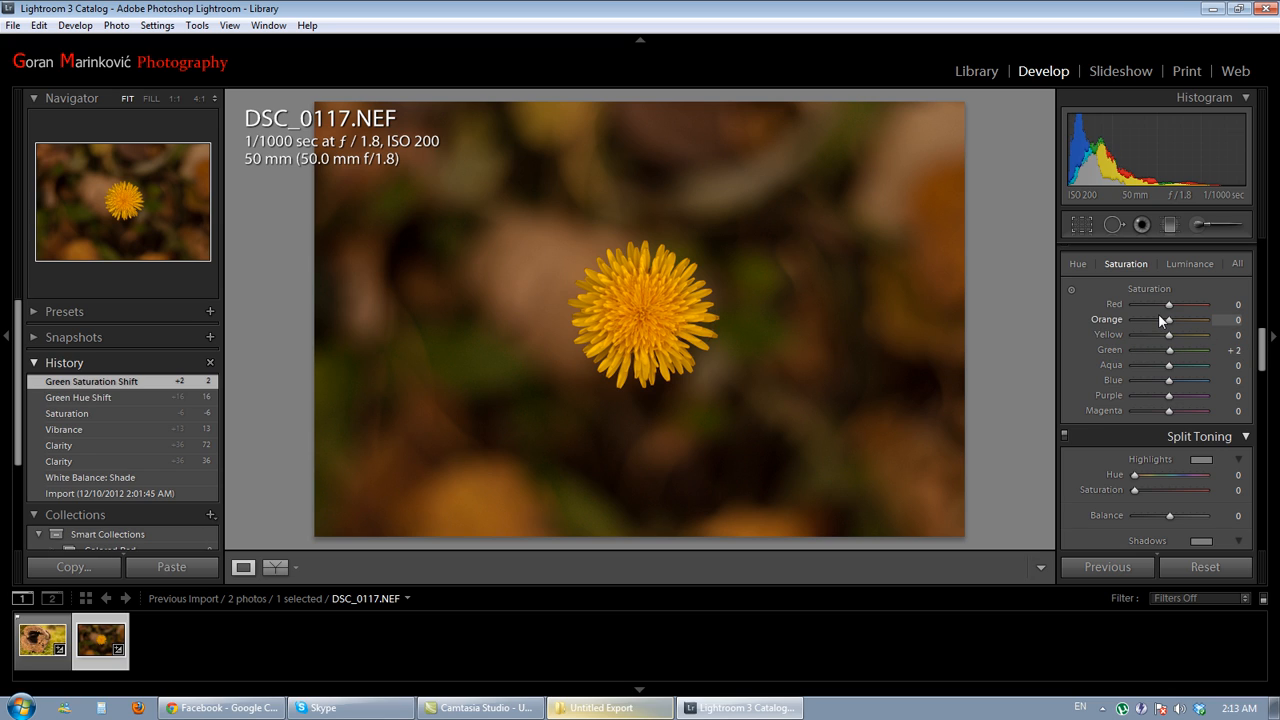
pyautogui.scroll(-5, 1070, 425)
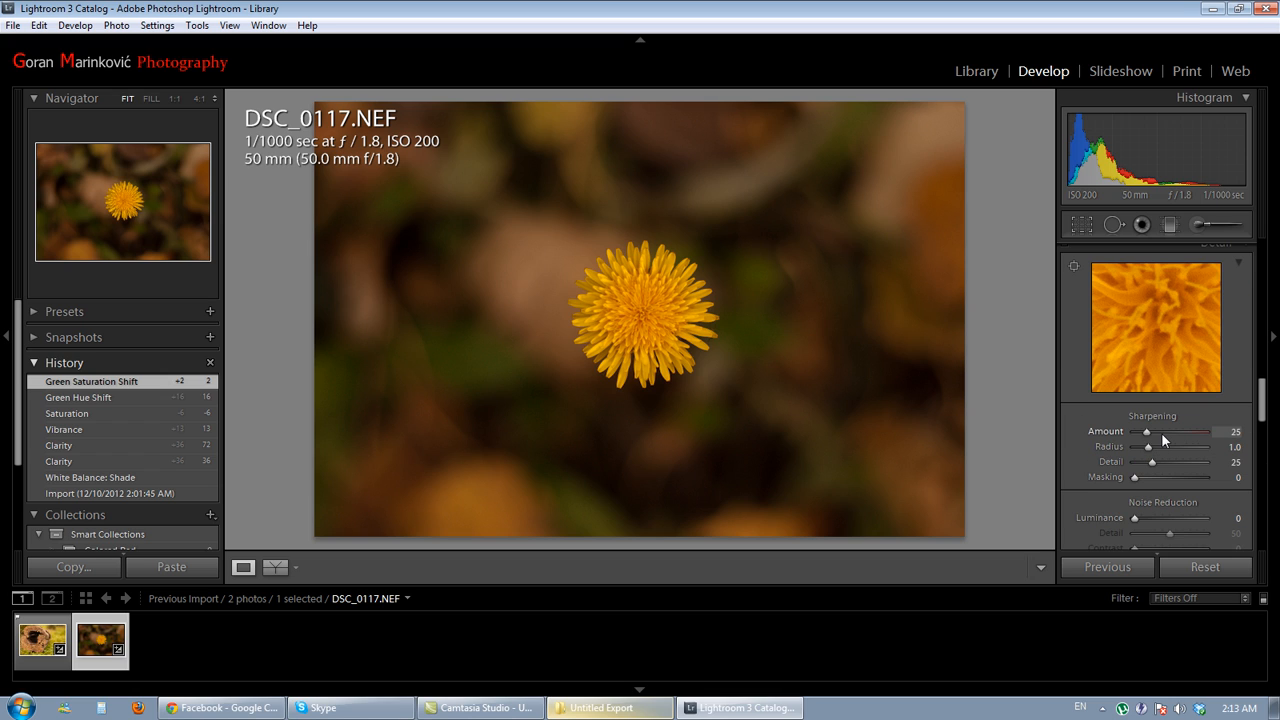
pyautogui.click(1161, 432)
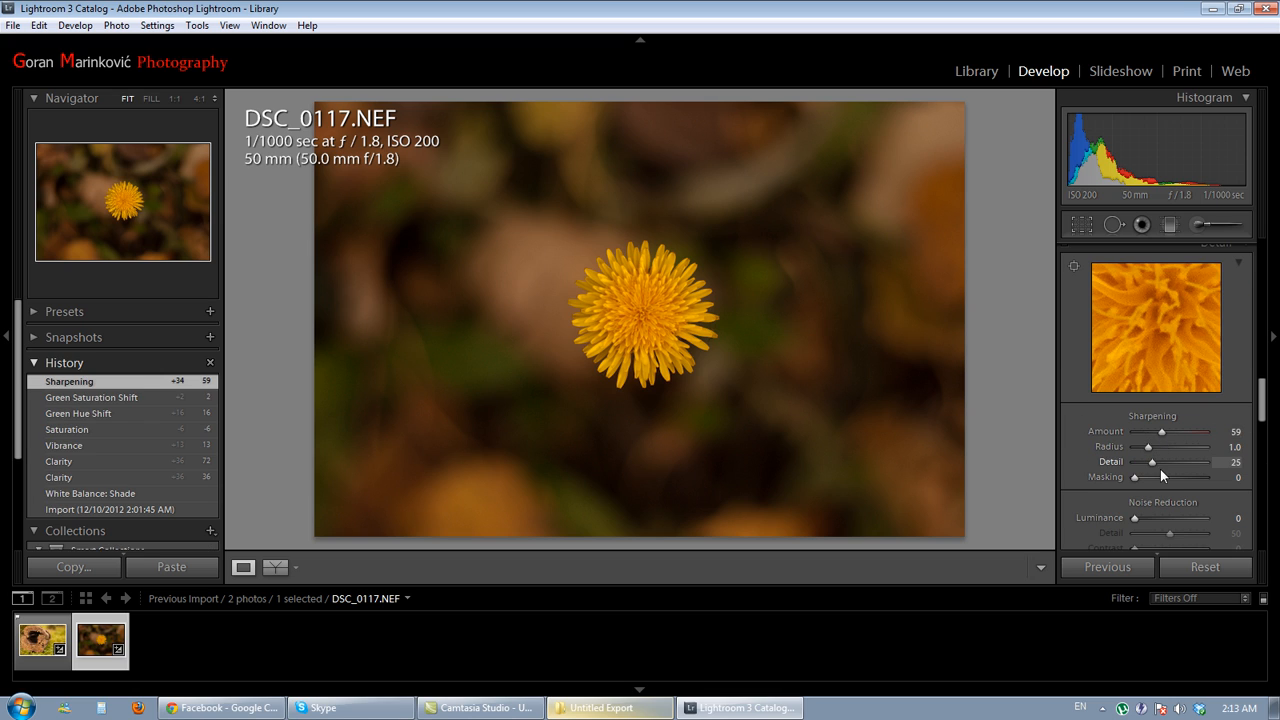
# Set the sharpening masking to 79 and the luminance noise reduction to 8 on the dandelion photo
pyautogui.press('alt')
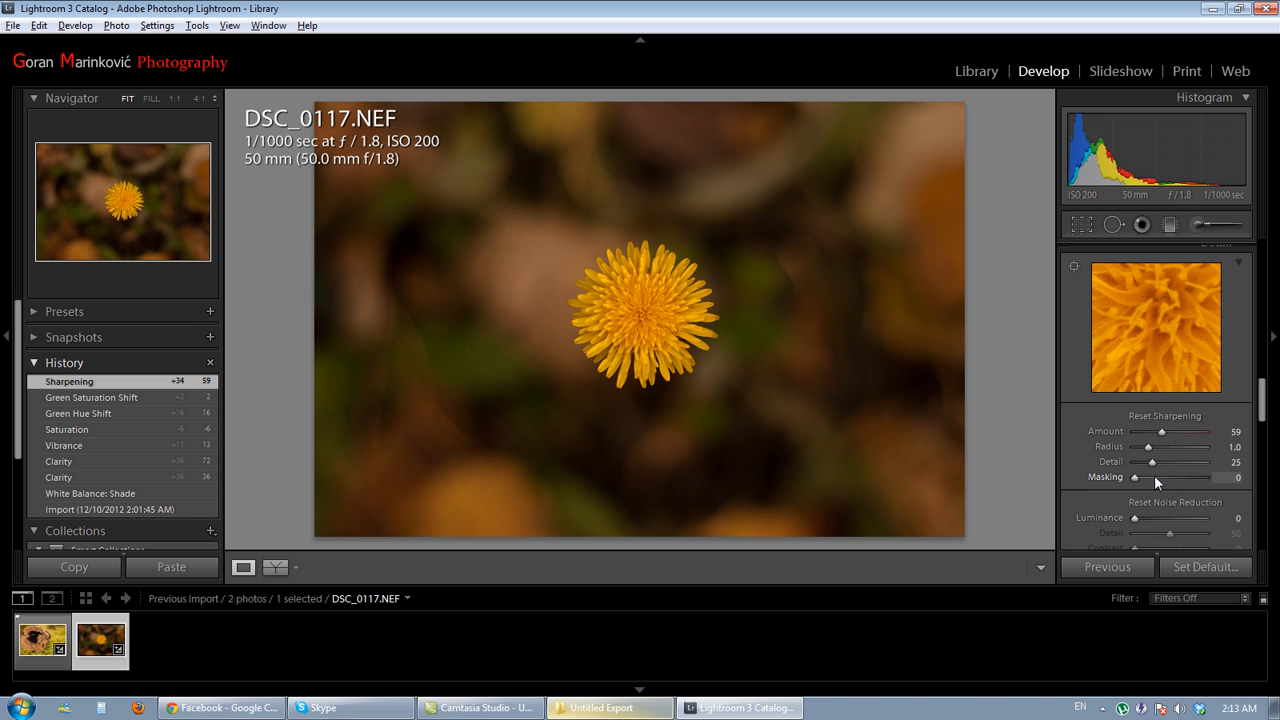
pyautogui.moveTo(1154, 475); pyautogui.dragTo(1190, 474)
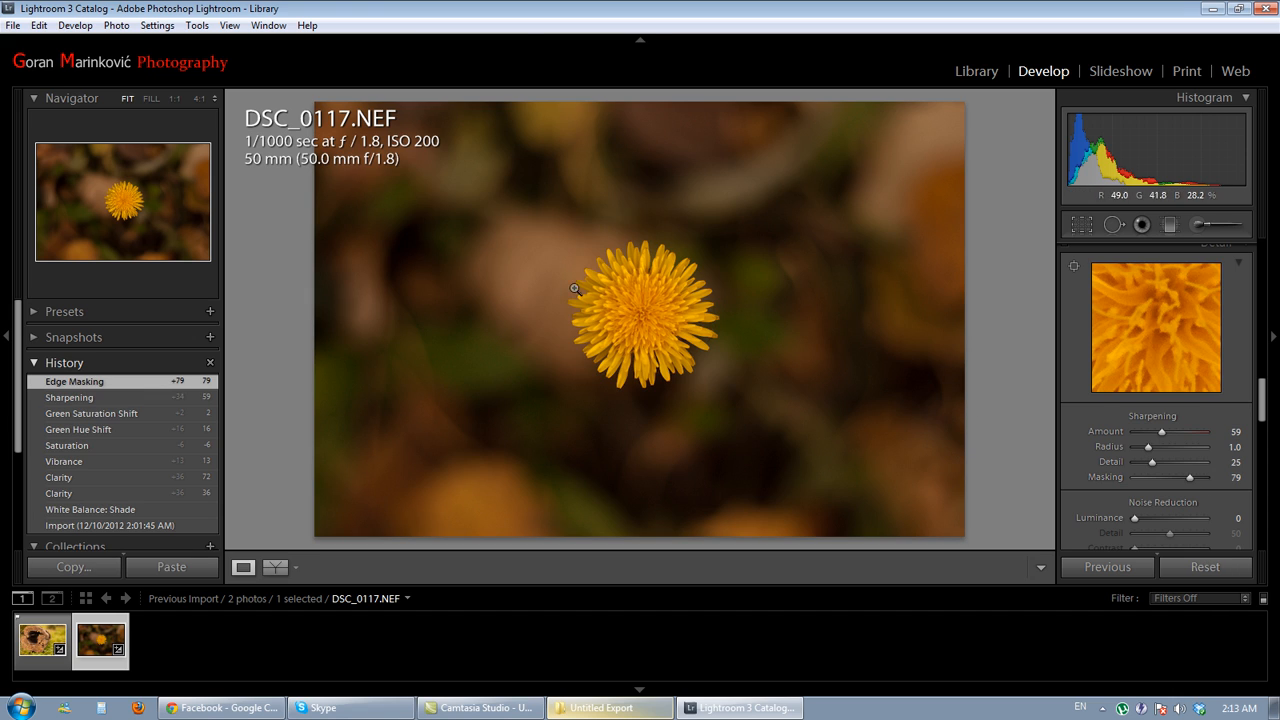
pyautogui.scroll(-3, 1089, 496)
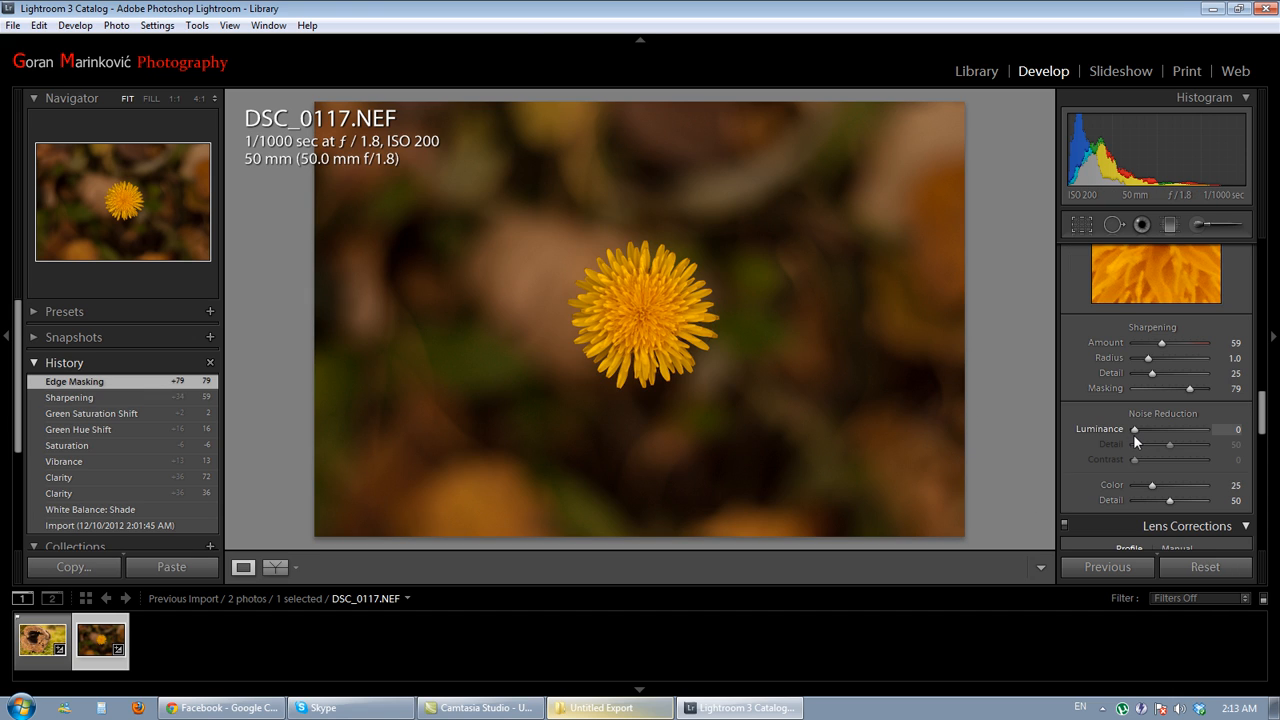
pyautogui.moveTo(1134, 434); pyautogui.dragTo(1140, 434)
# Set the post-crop vignetting amount to -17 and the overall exposure to +0.60, checking the flower at 1:1
pyautogui.scroll(-6, 1088, 455)
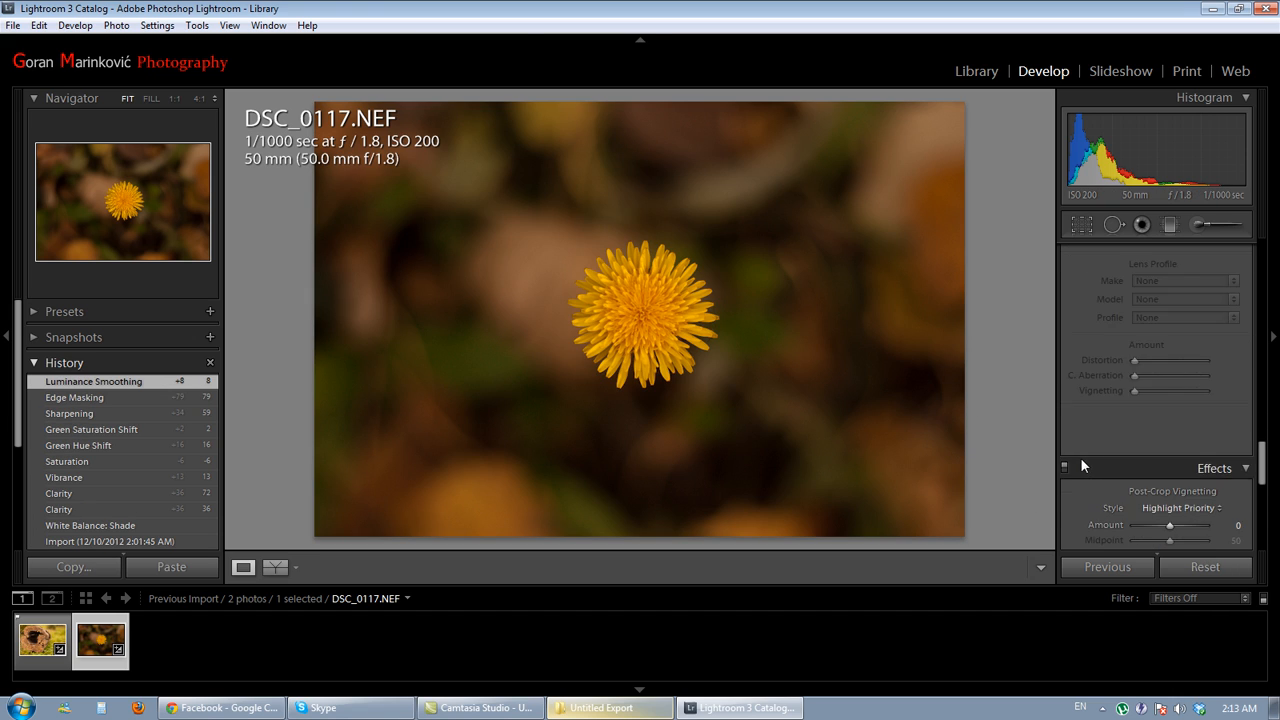
pyautogui.click(1163, 350)
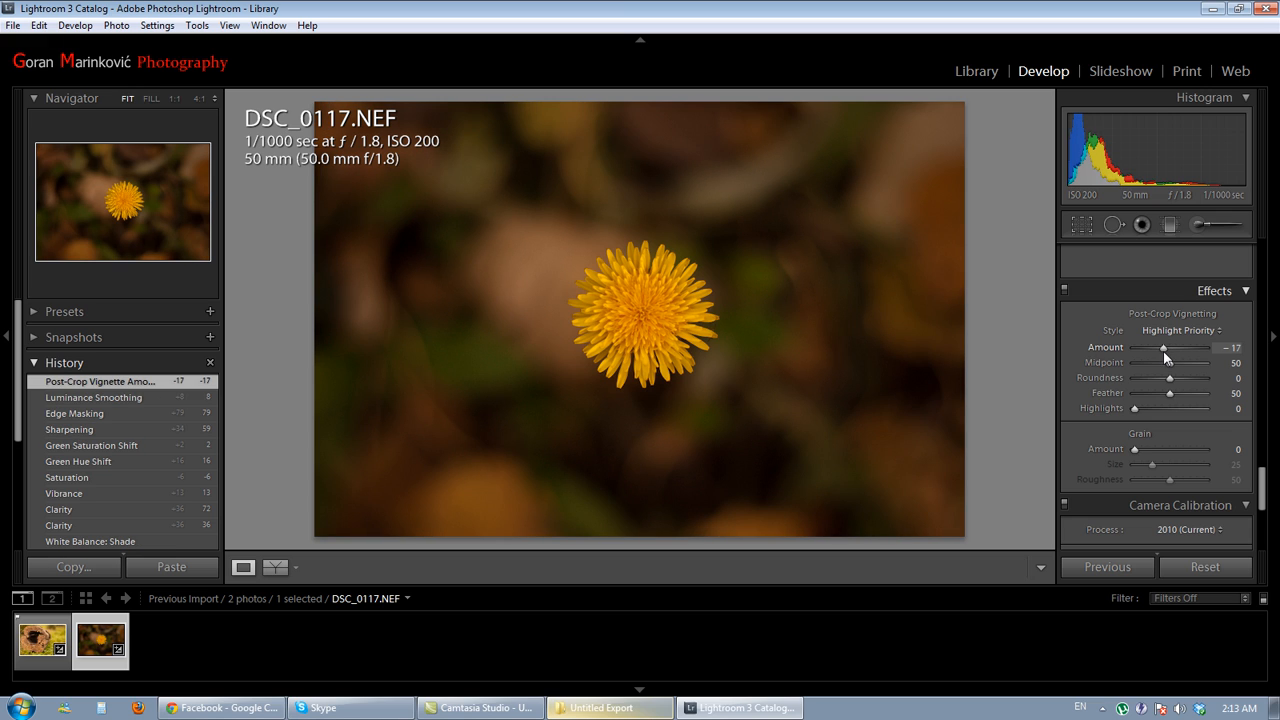
pyautogui.scroll(12, 1077, 371)
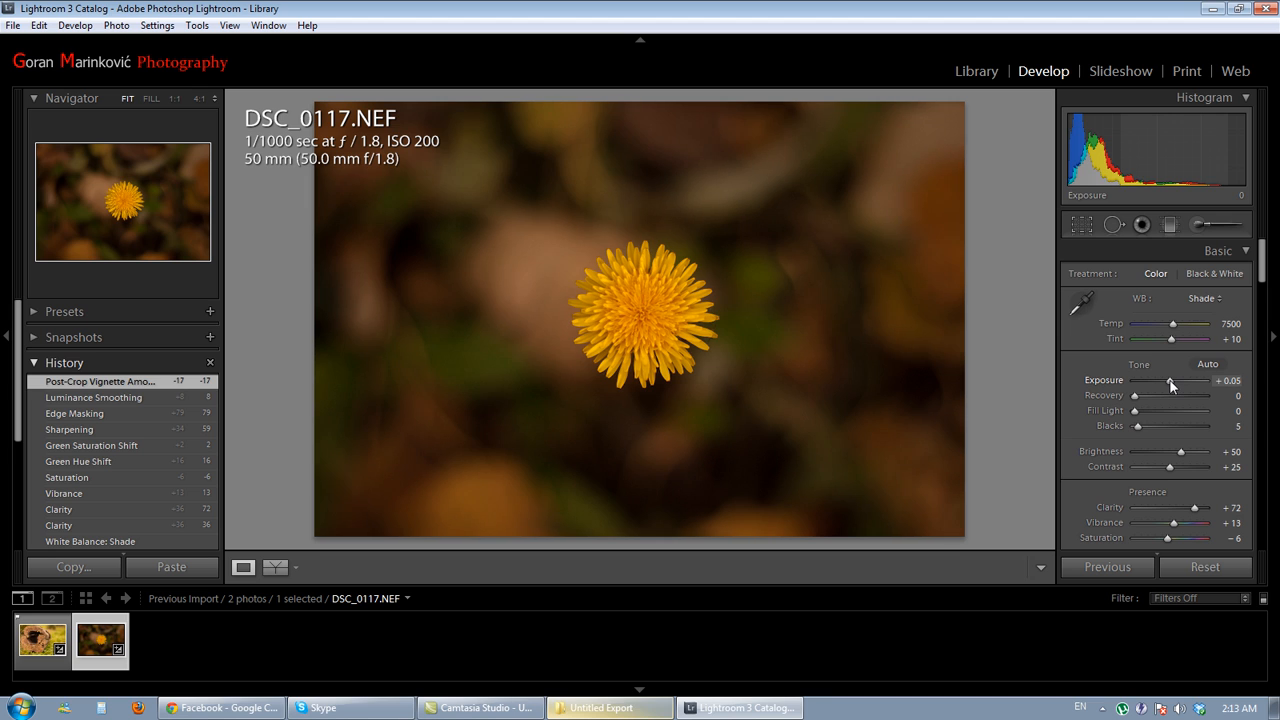
pyautogui.moveTo(1166, 380); pyautogui.dragTo(1174, 379)
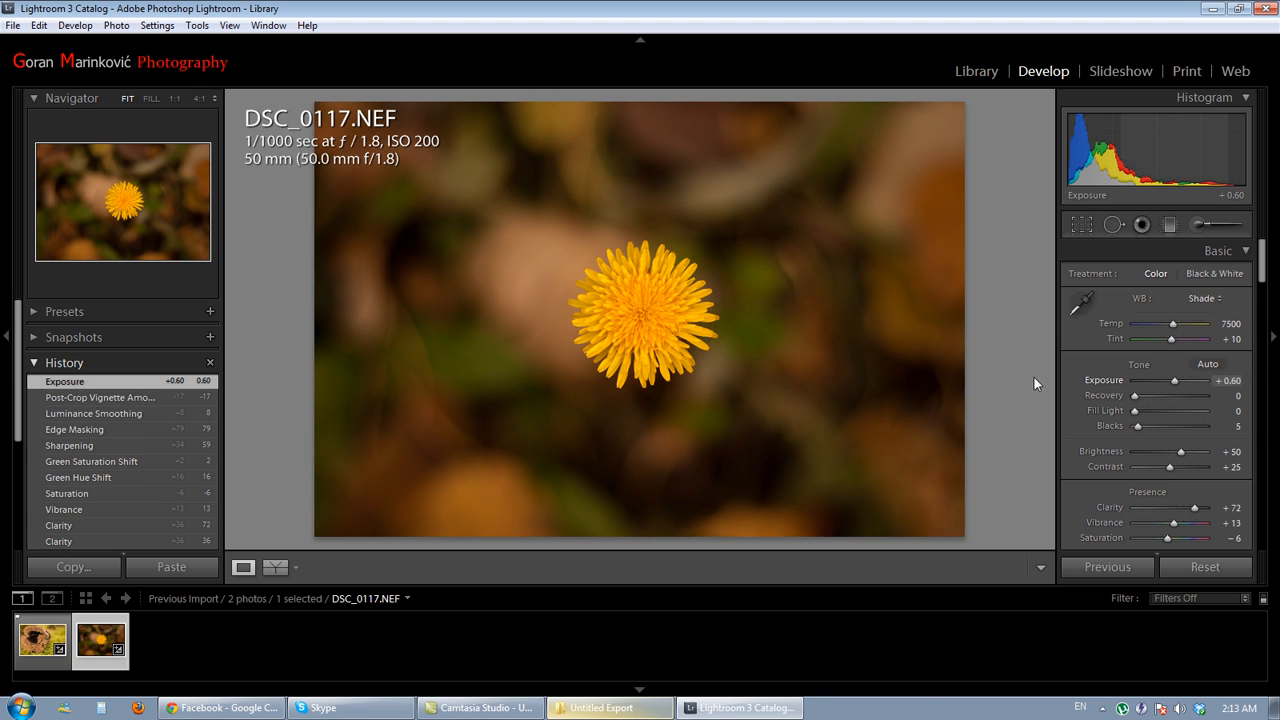
pyautogui.click(640, 318)
pyautogui.moveTo(634, 306); pyautogui.dragTo(677, 380)
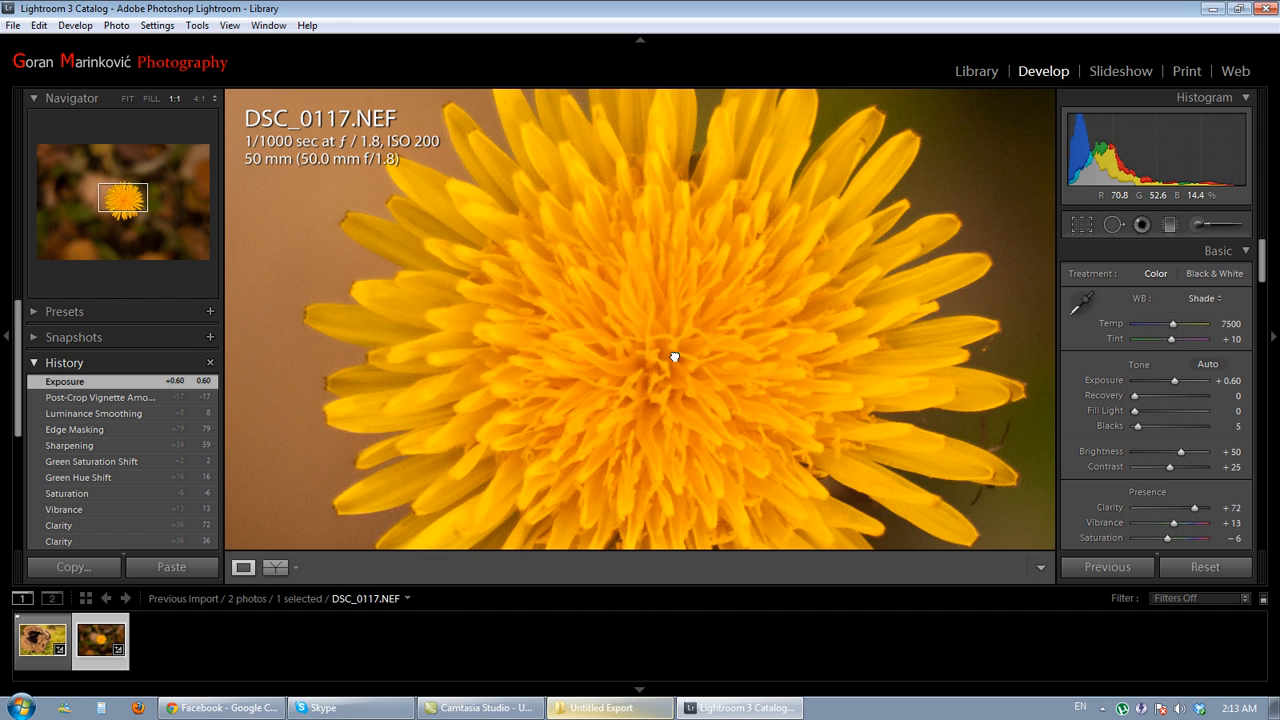
pyautogui.click(675, 357)
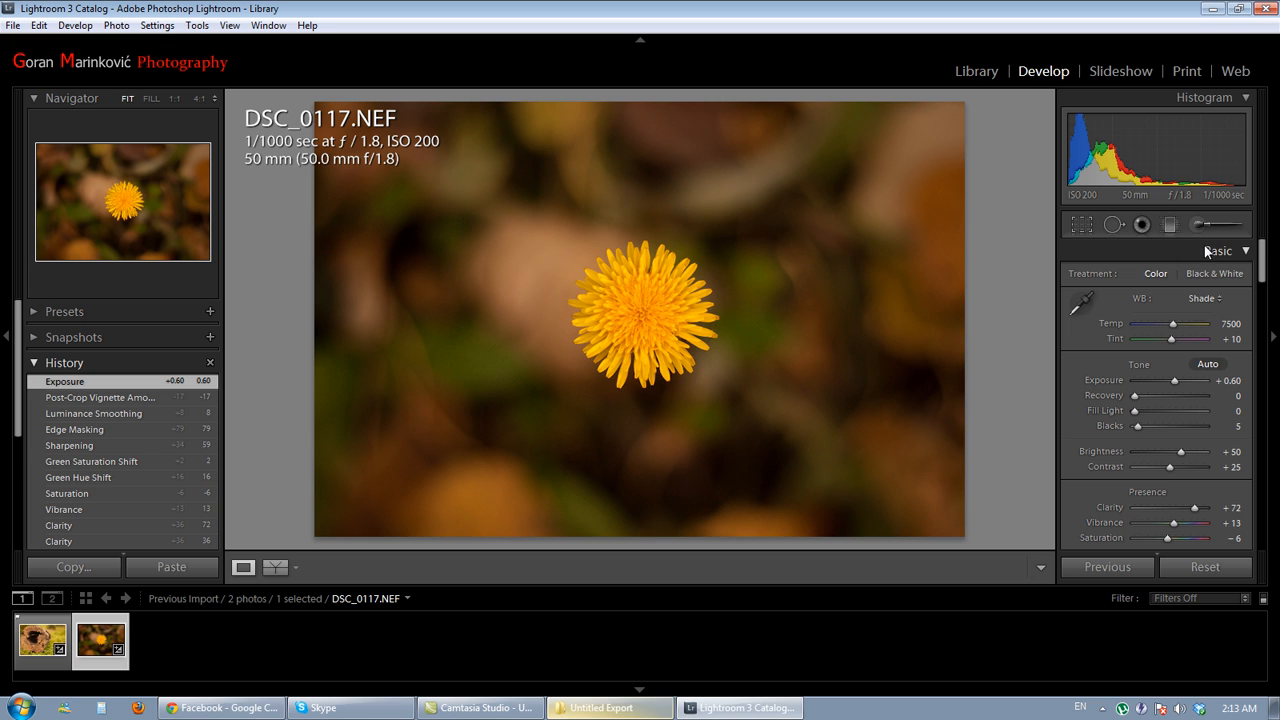
# Paint the centre of the dandelion with an Exposure adjustment brush at -0.20 and check the painted area with the mask overlay
pyautogui.click(1201, 227)
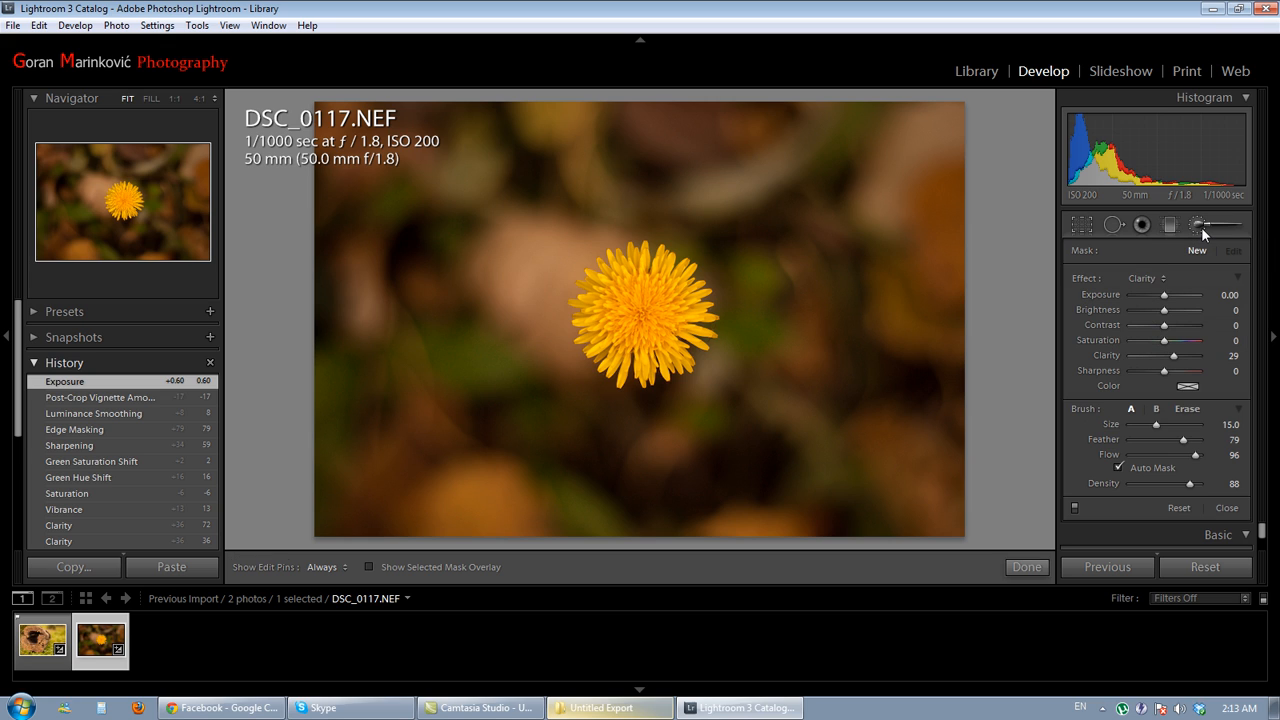
pyautogui.click(1160, 279)
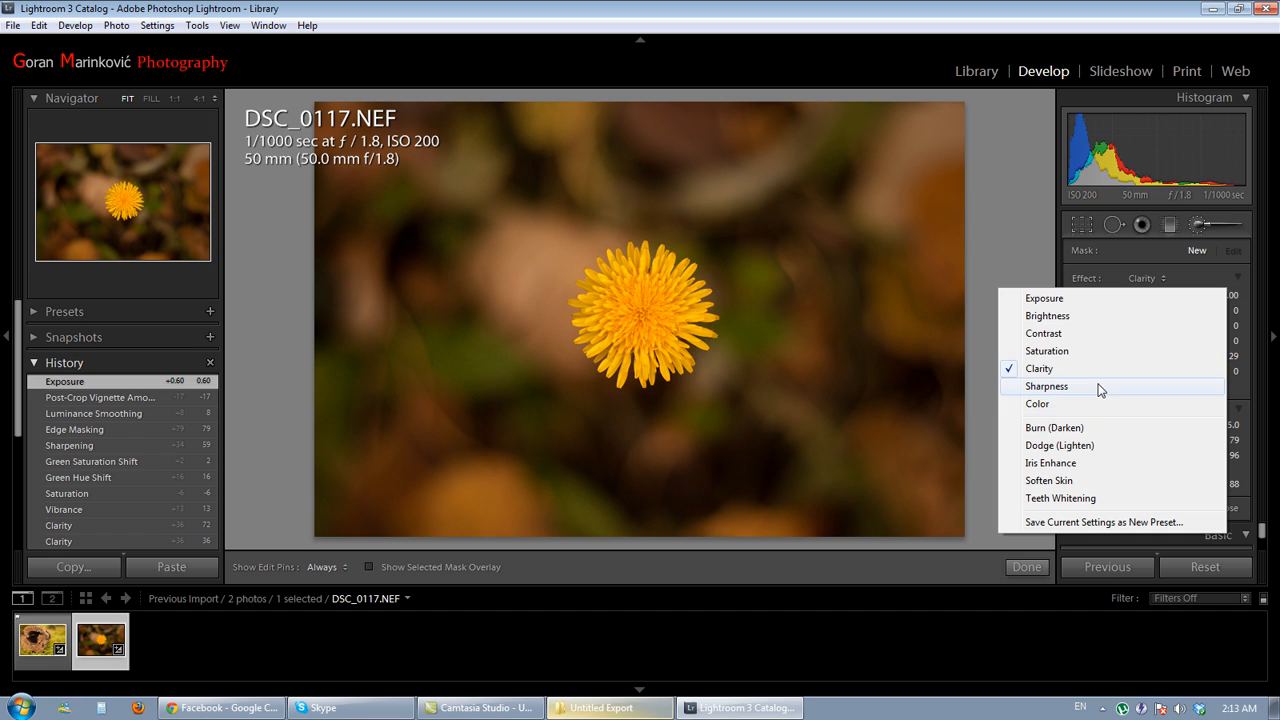
pyautogui.click(1066, 300)
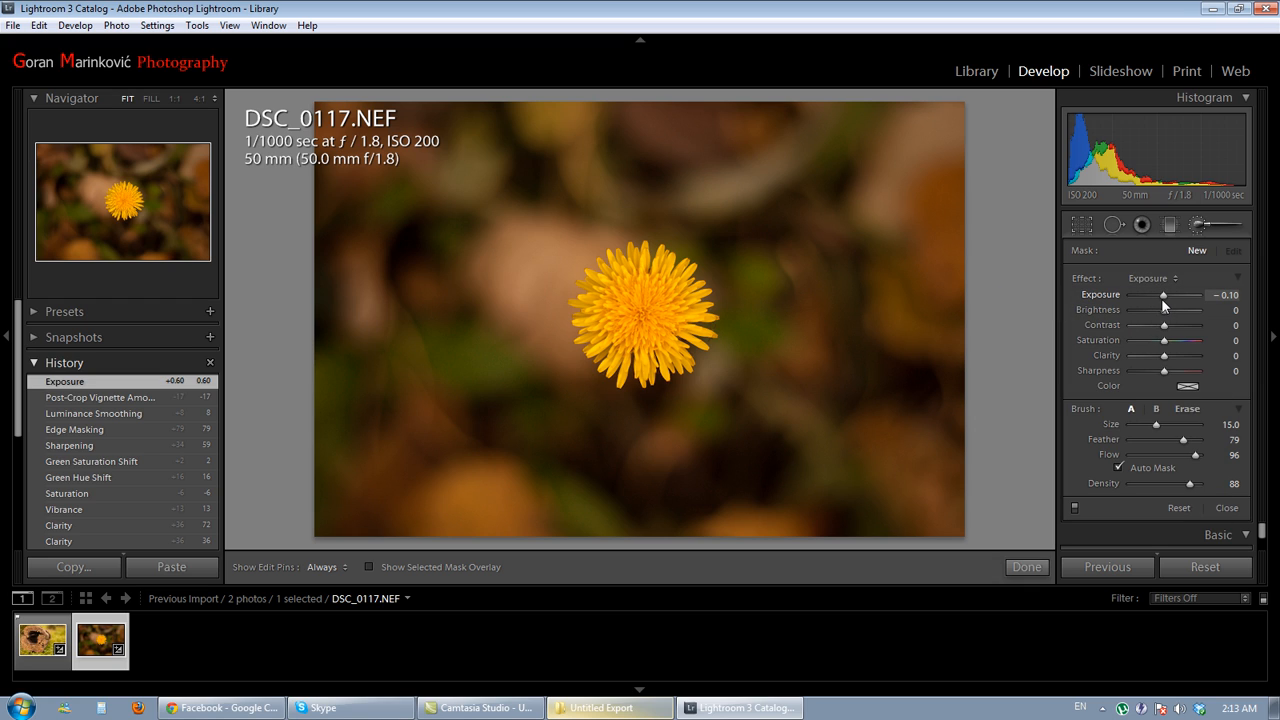
pyautogui.press('h')
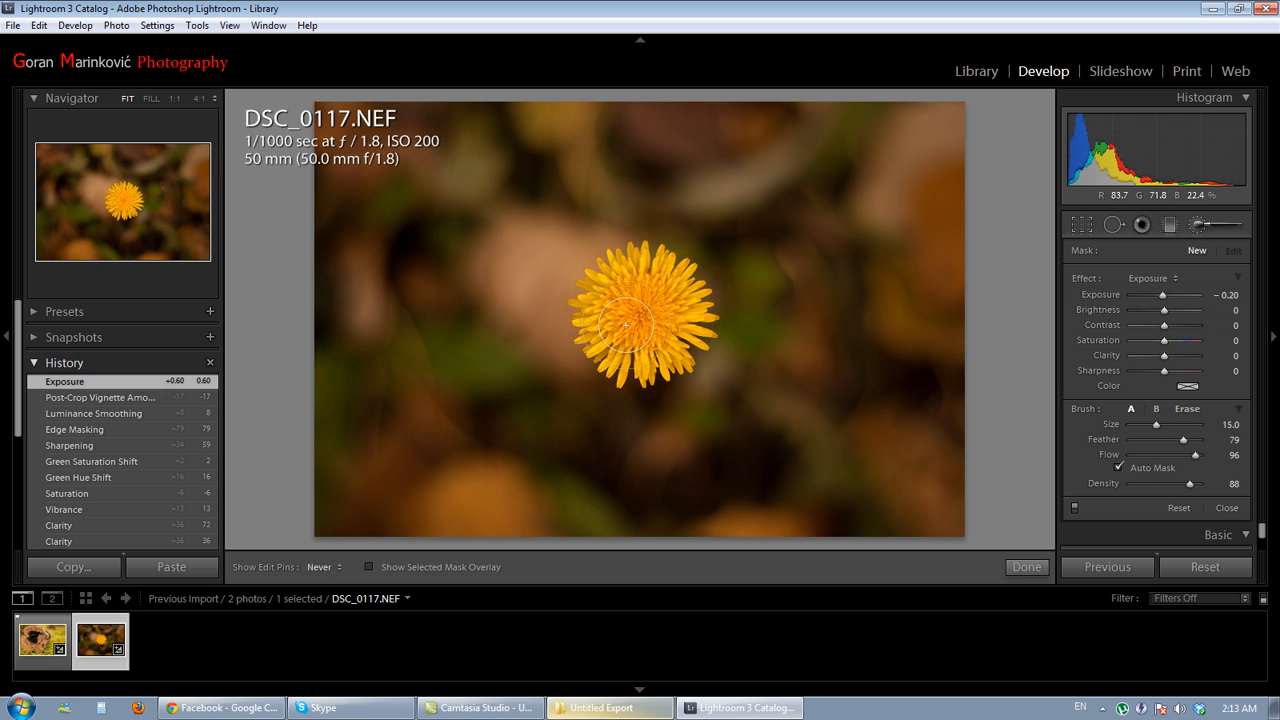
pyautogui.moveTo(613, 320); pyautogui.dragTo(645, 321)
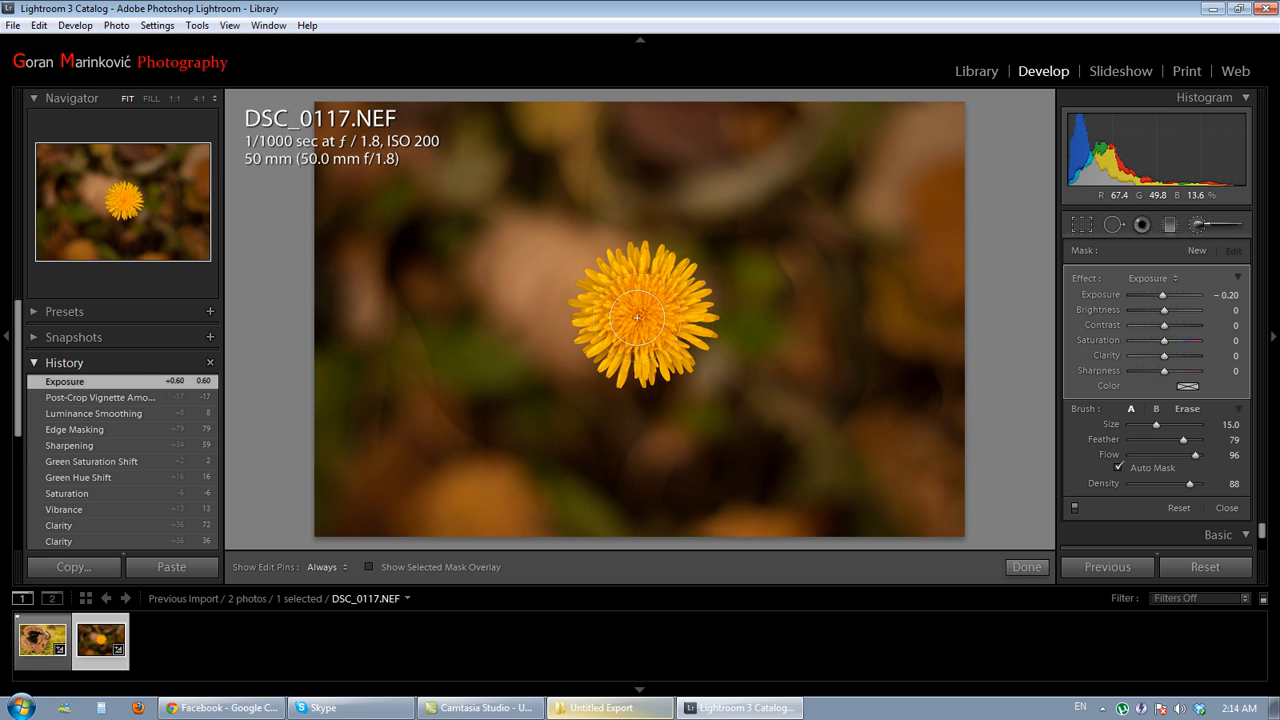
pyautogui.press('o')
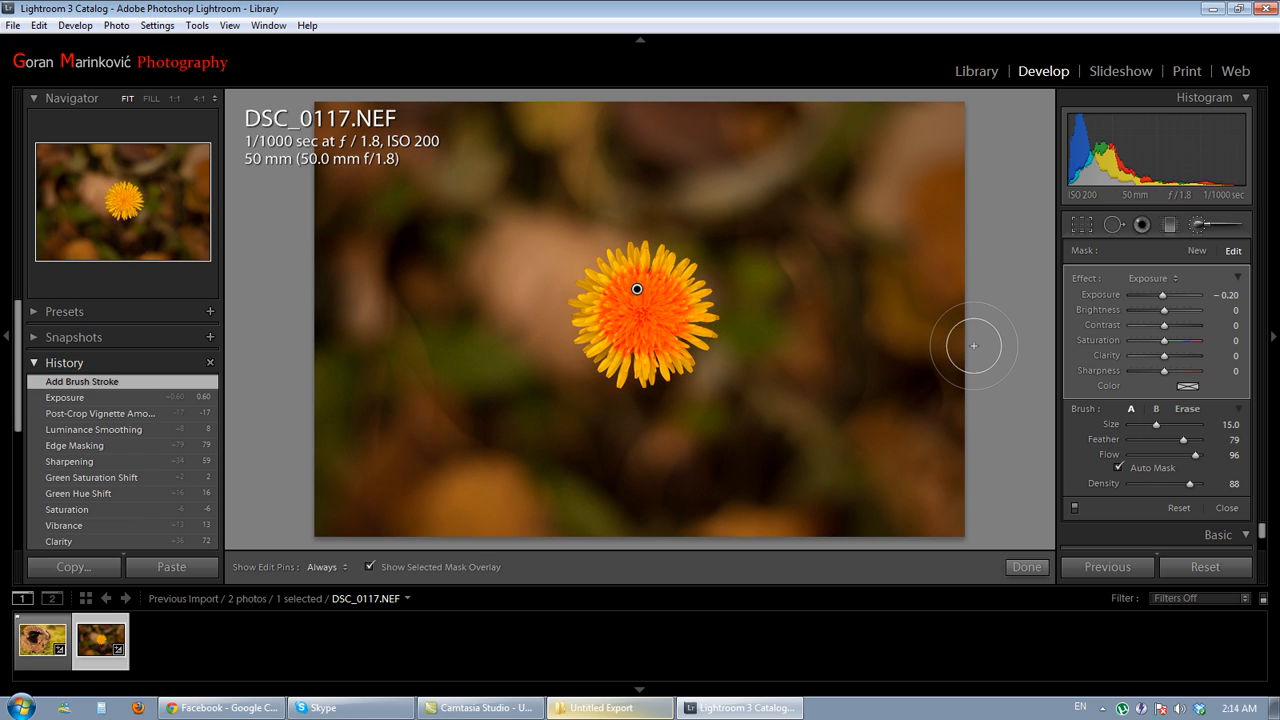
pyautogui.press('o')
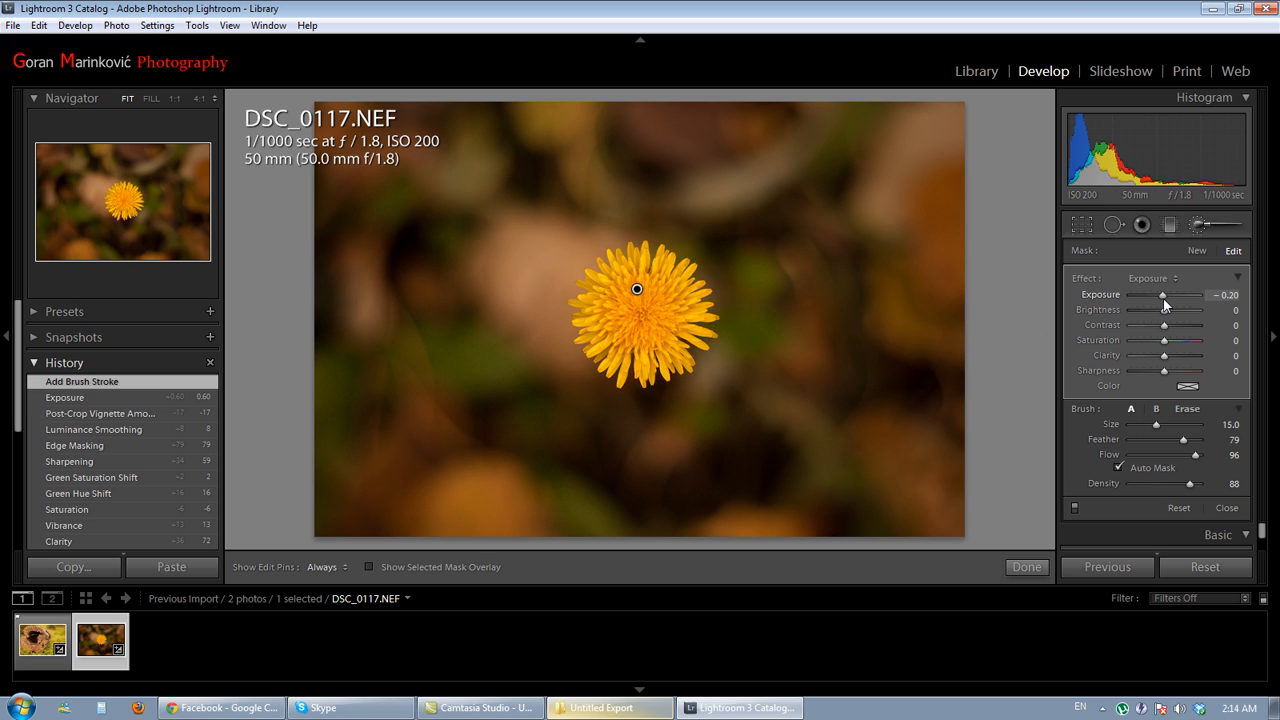
# Set the flower brush adjustment's exposure to -0.29 and clarity to 5, add a dab beside the flower and close the brush
pyautogui.moveTo(1163, 298); pyautogui.dragTo(1161, 297)
pyautogui.moveTo(1163, 303); pyautogui.dragTo(1164, 303)
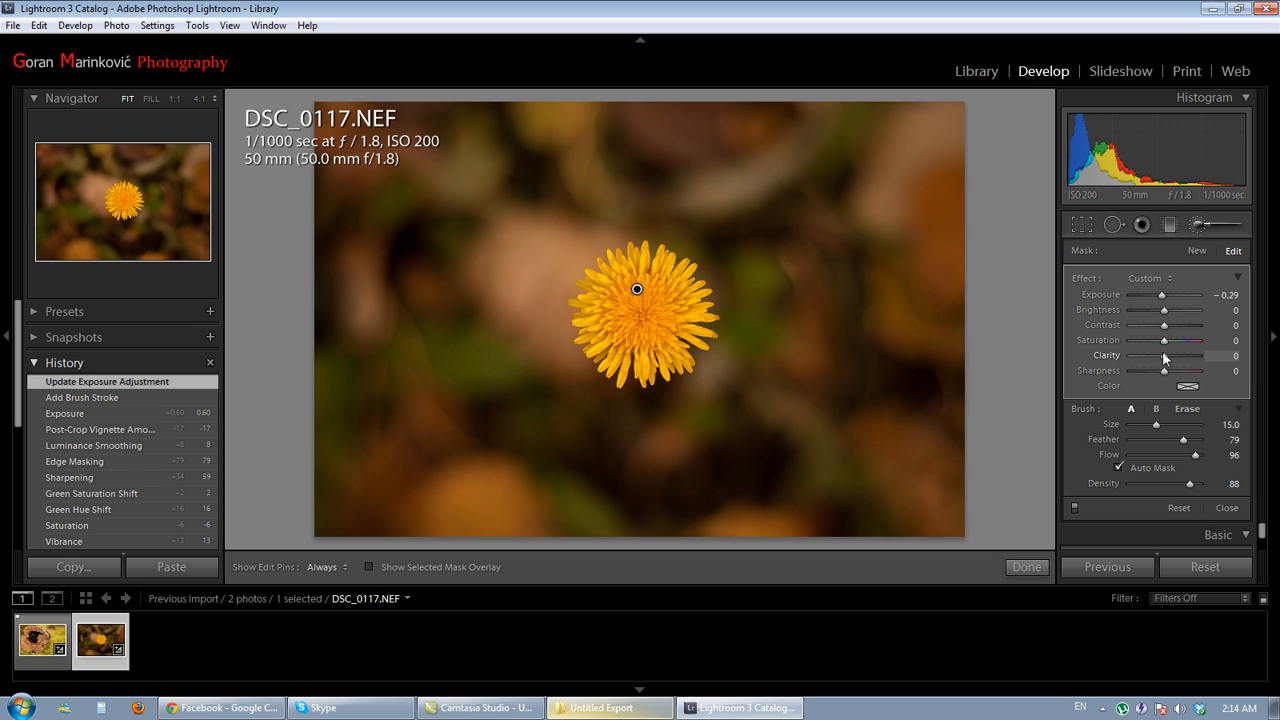
pyautogui.moveTo(1164, 357)
pyautogui.mouseDown()
pyautogui.moveTo(1177, 359)
pyautogui.moveTo(1163, 355)
pyautogui.mouseUp()
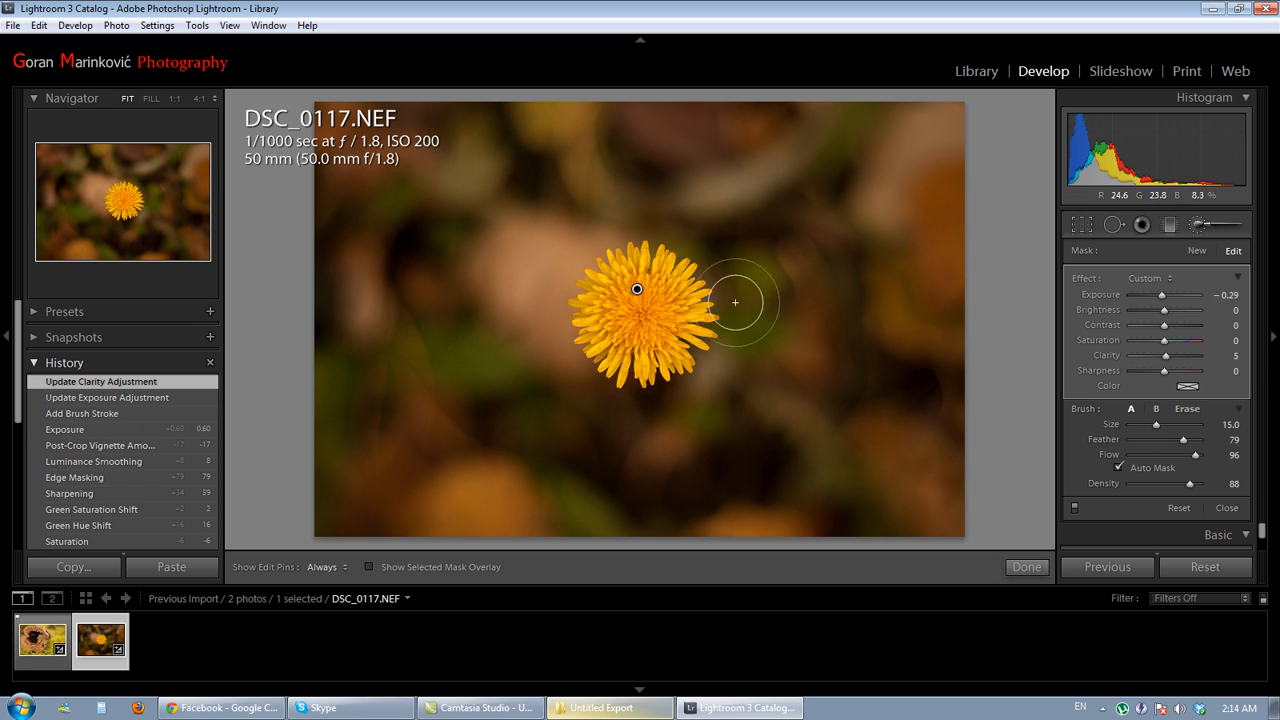
pyautogui.press('h')
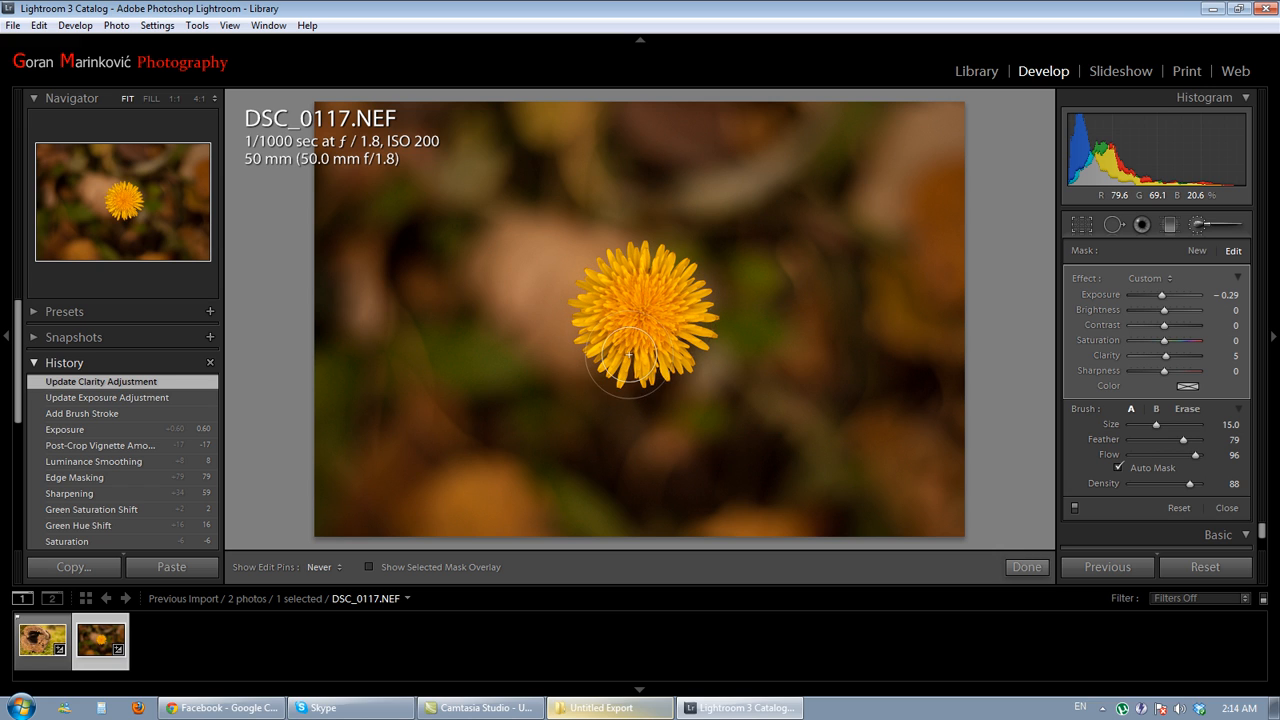
pyautogui.press('h')
pyautogui.click(778, 336)
pyautogui.click(1202, 222)
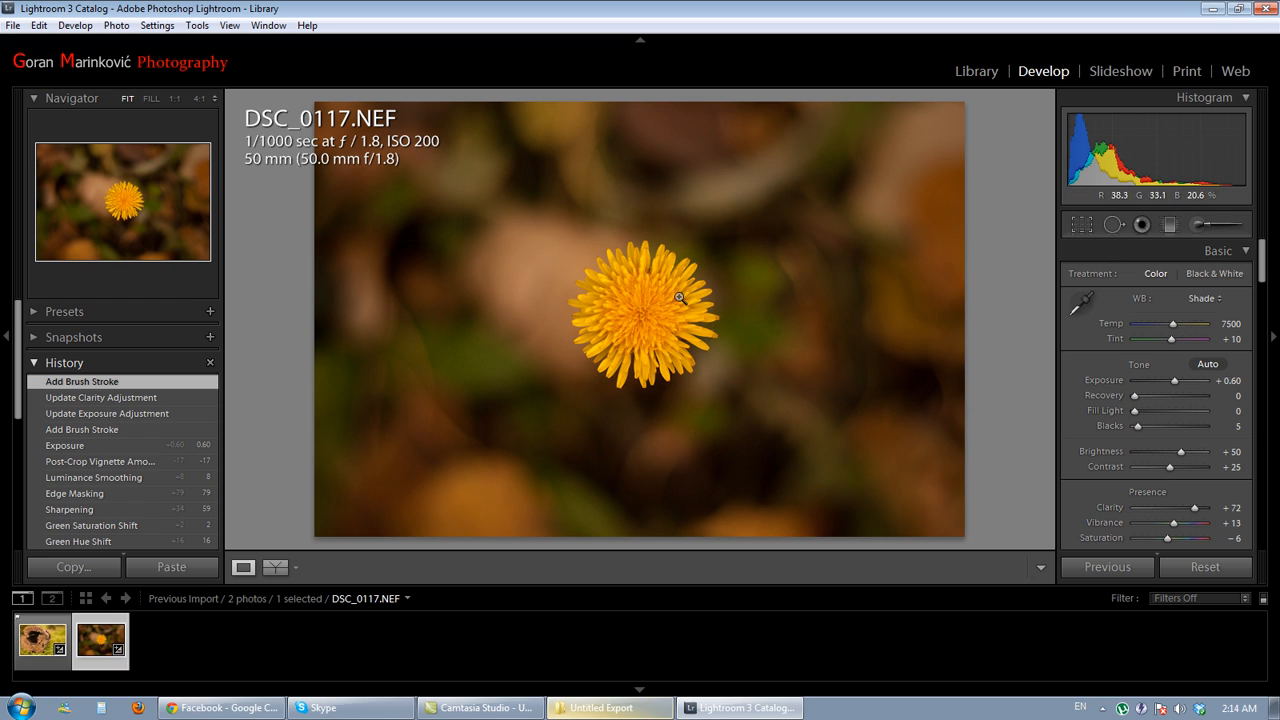
# Compare the dandelion photo before and after editing, in a top/bottom split and side by side, and return to the single view
pyautogui.click(276, 570)
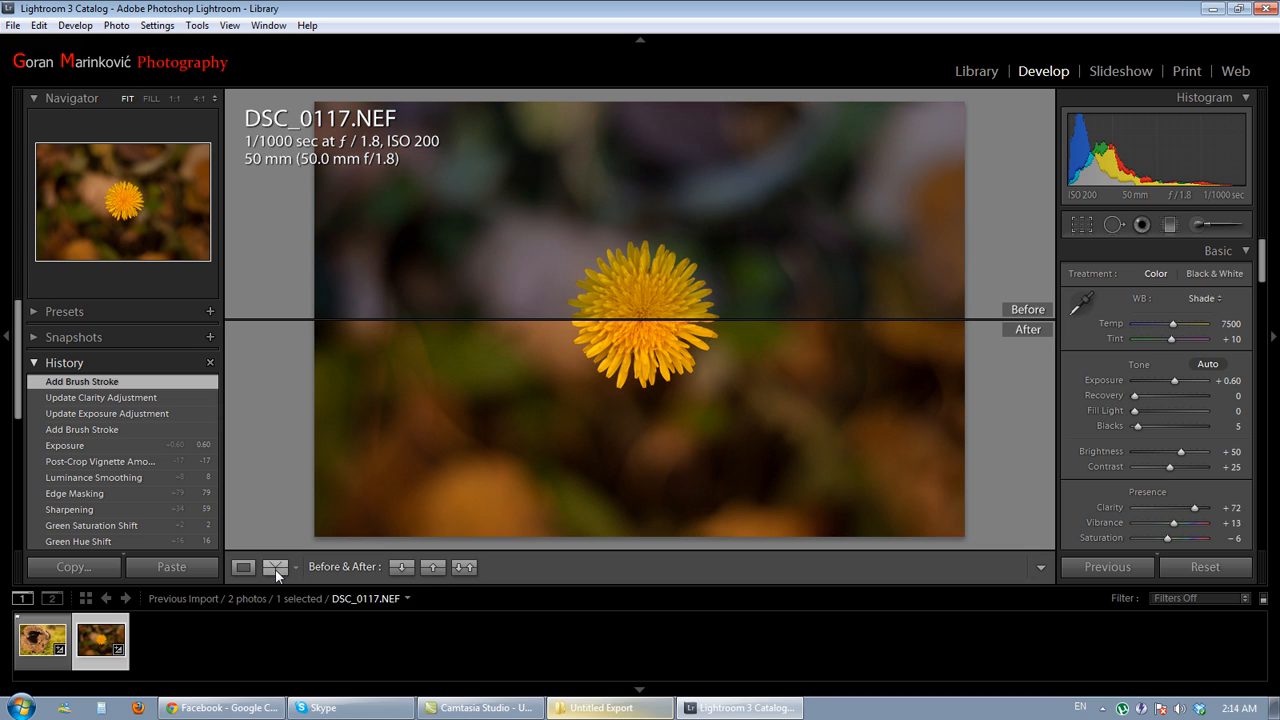
pyautogui.click(244, 568)
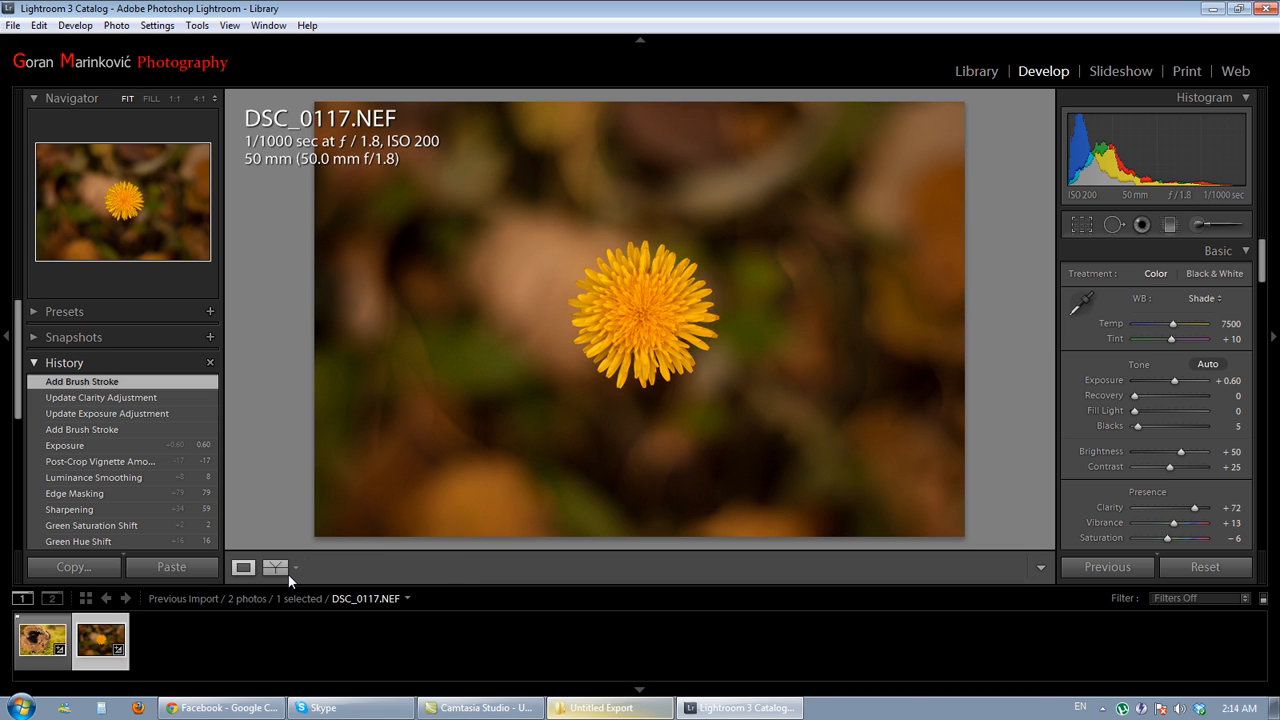
pyautogui.click(285, 571)
pyautogui.click(285, 573)
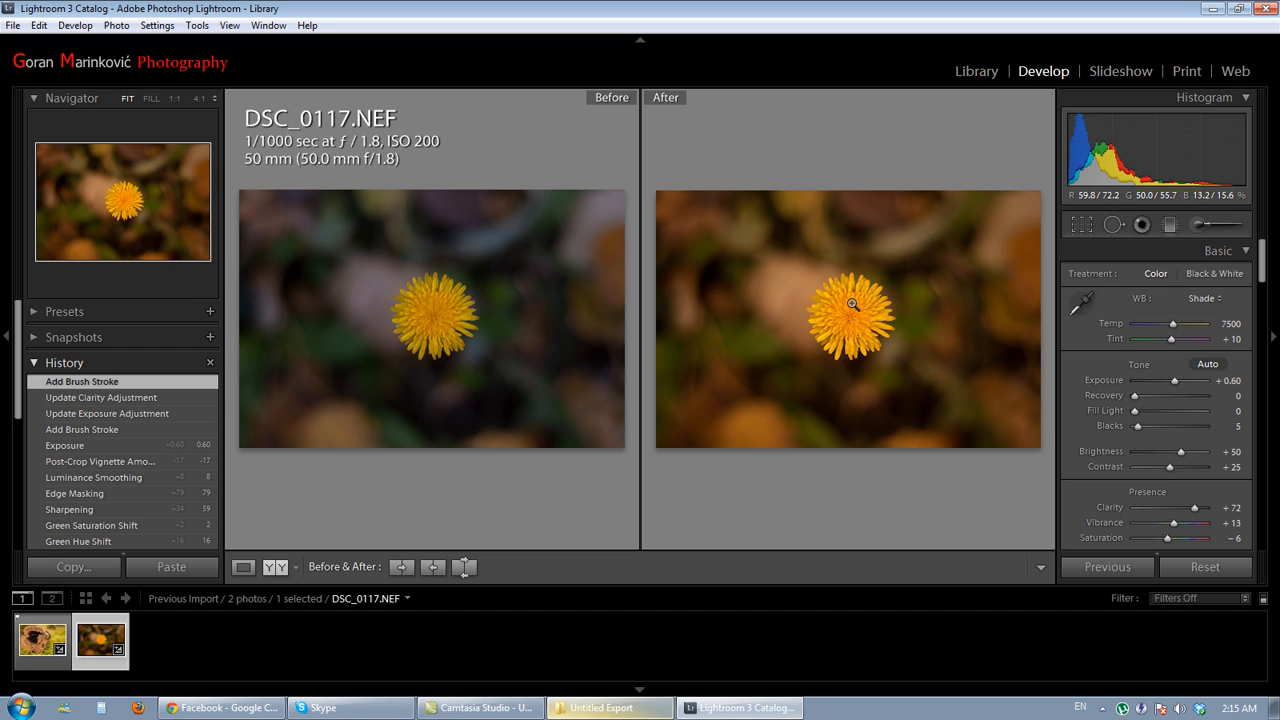
pyautogui.click(246, 568)
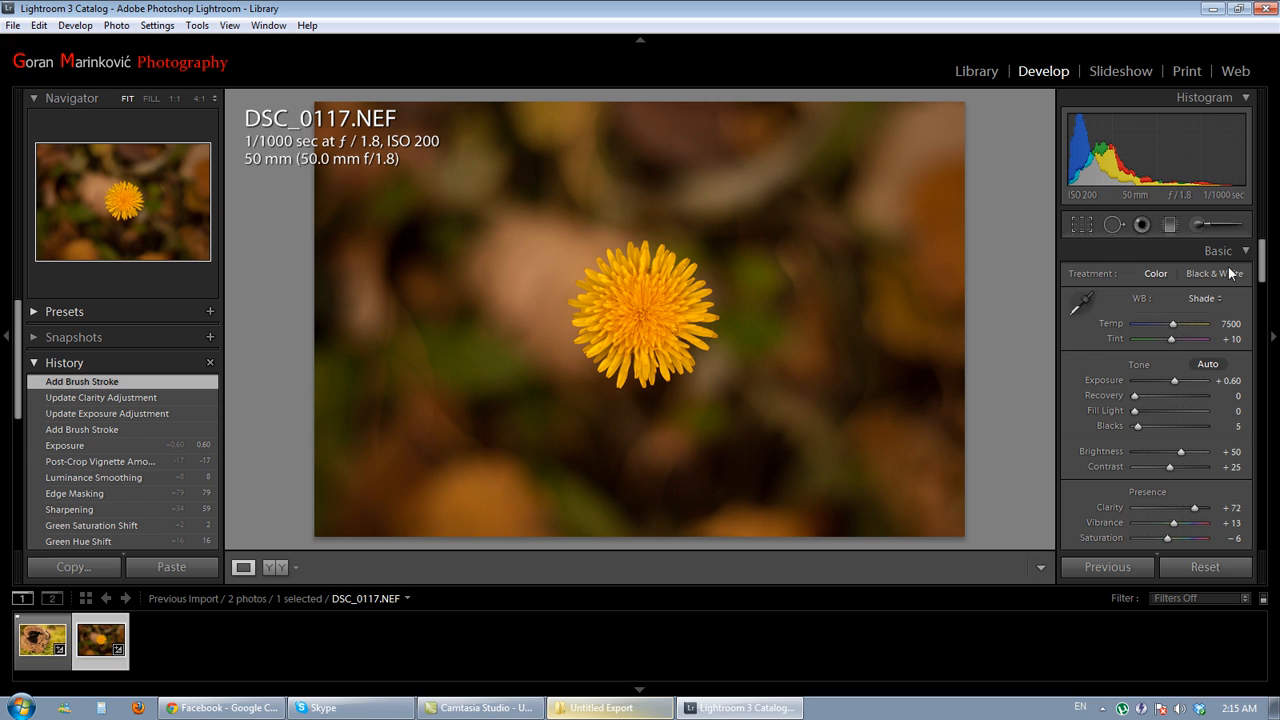
pyautogui.click(1203, 226)
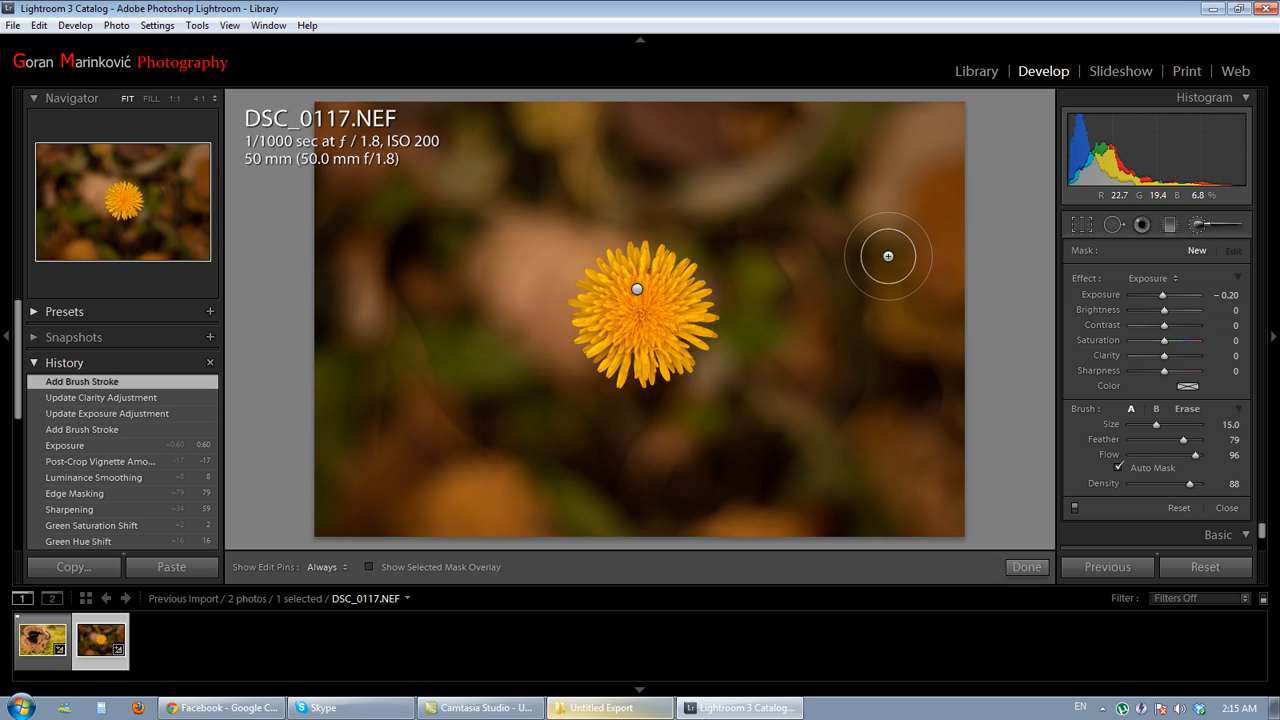
pyautogui.click(1203, 221)
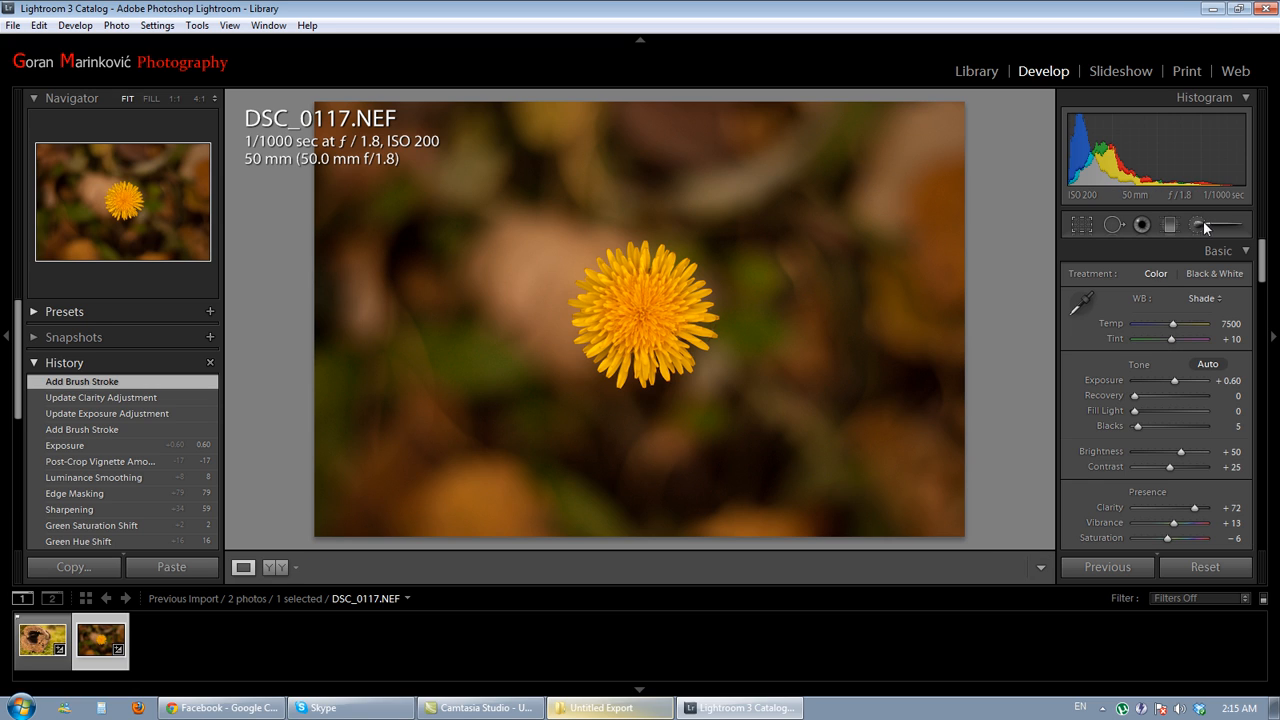